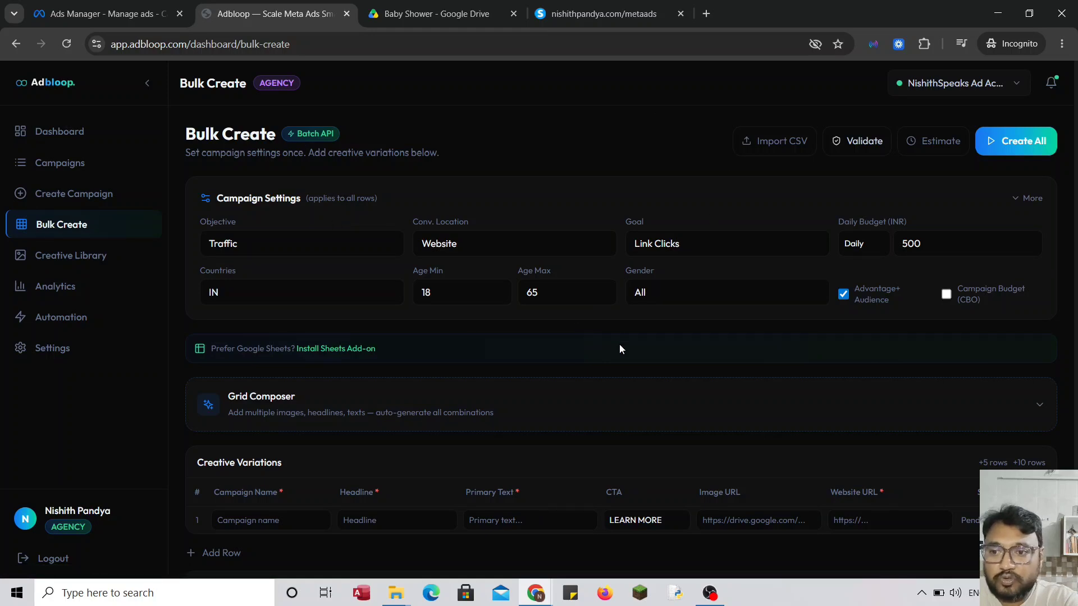
- Review the available campaign objectives and conversion locations in the campaign settings
{"action": "scroll", "coordinate": [619, 345], "scroll_direction": "down", "scroll_amount": 1}
{"action": "scroll", "coordinate": [618, 345], "scroll_direction": "up", "scroll_amount": 1}
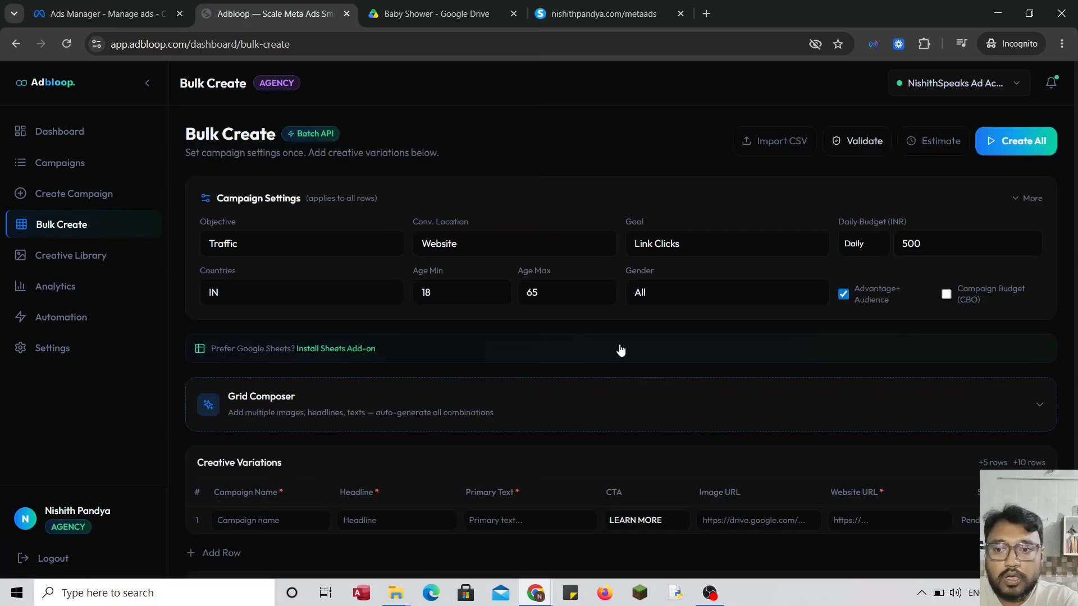
{"action": "left_click", "coordinate": [345, 245]}
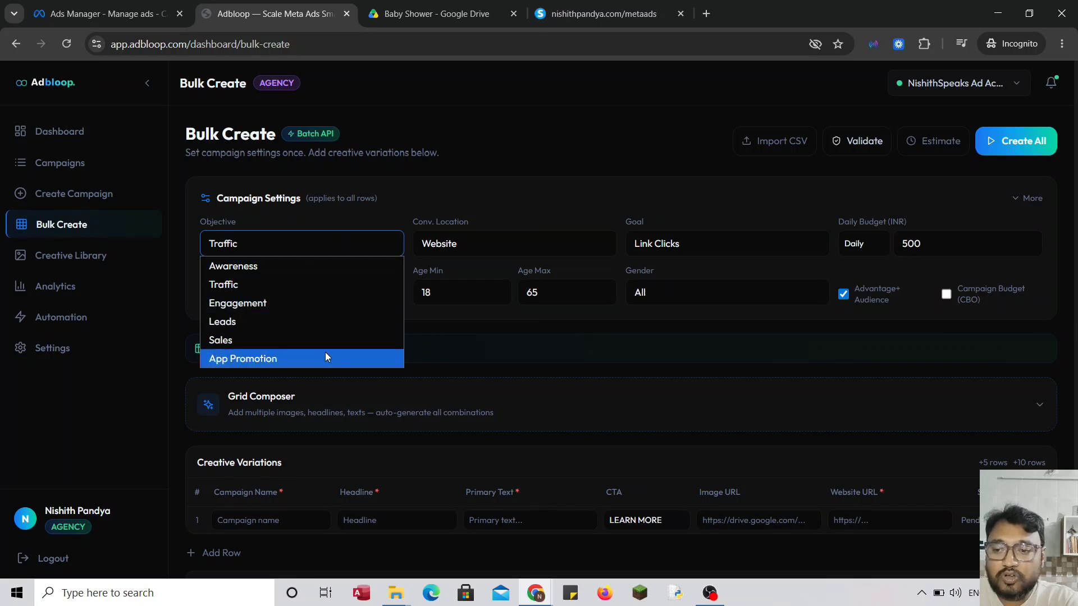
{"action": "left_click", "coordinate": [510, 195]}
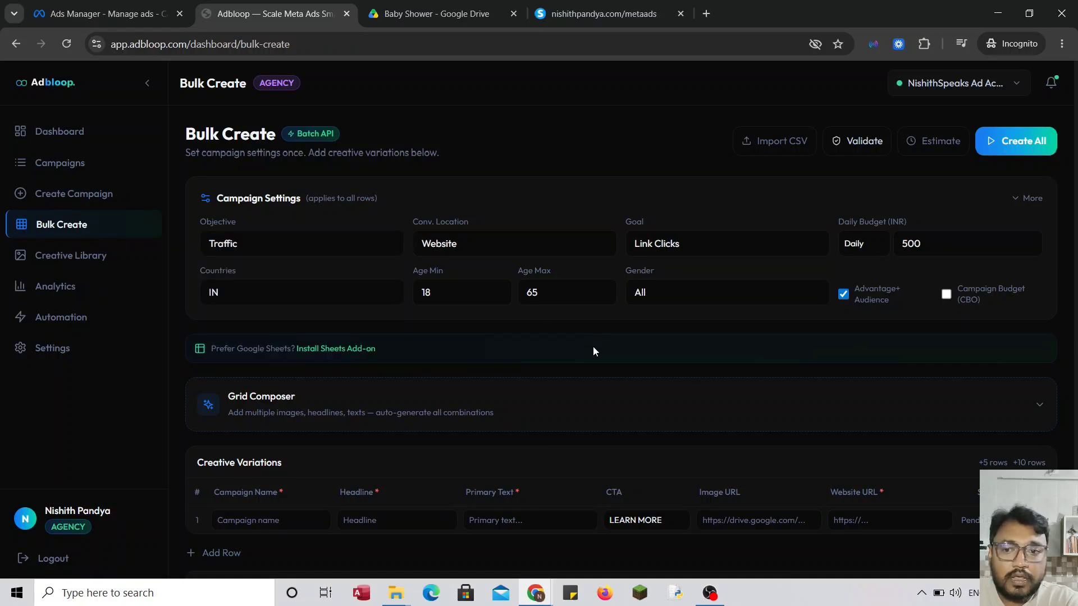
{"action": "scroll", "coordinate": [593, 348], "scroll_direction": "down", "scroll_amount": 1}
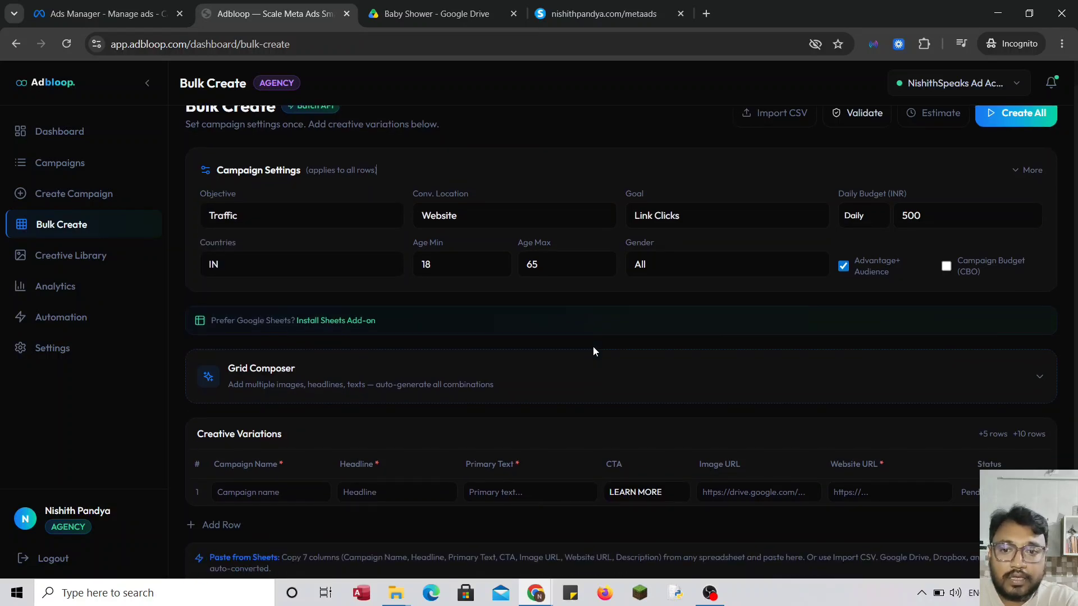
{"action": "left_click", "coordinate": [552, 218]}
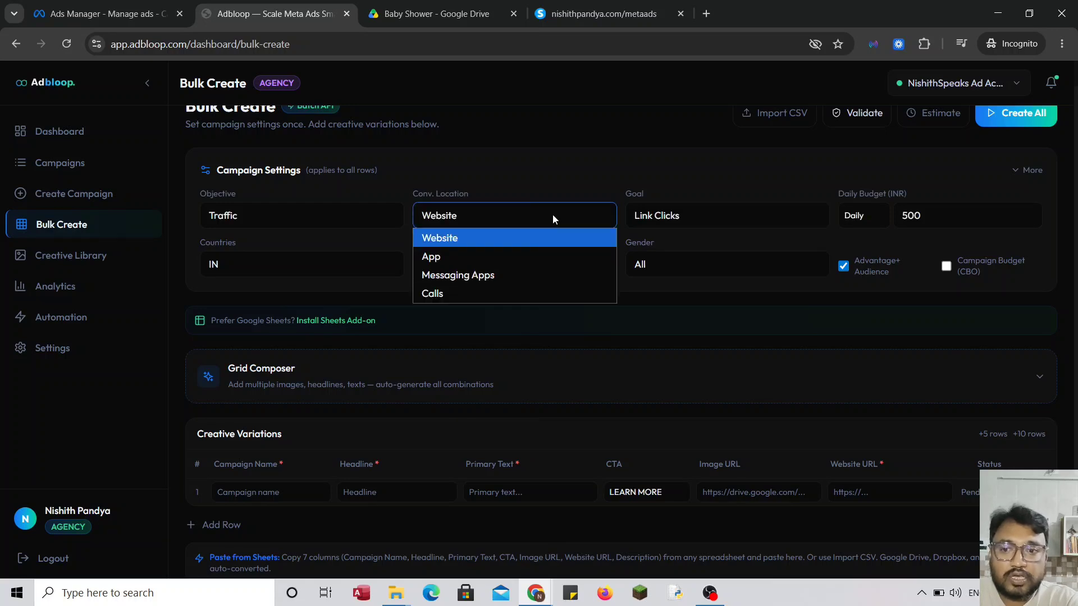
{"action": "left_click", "coordinate": [553, 218]}
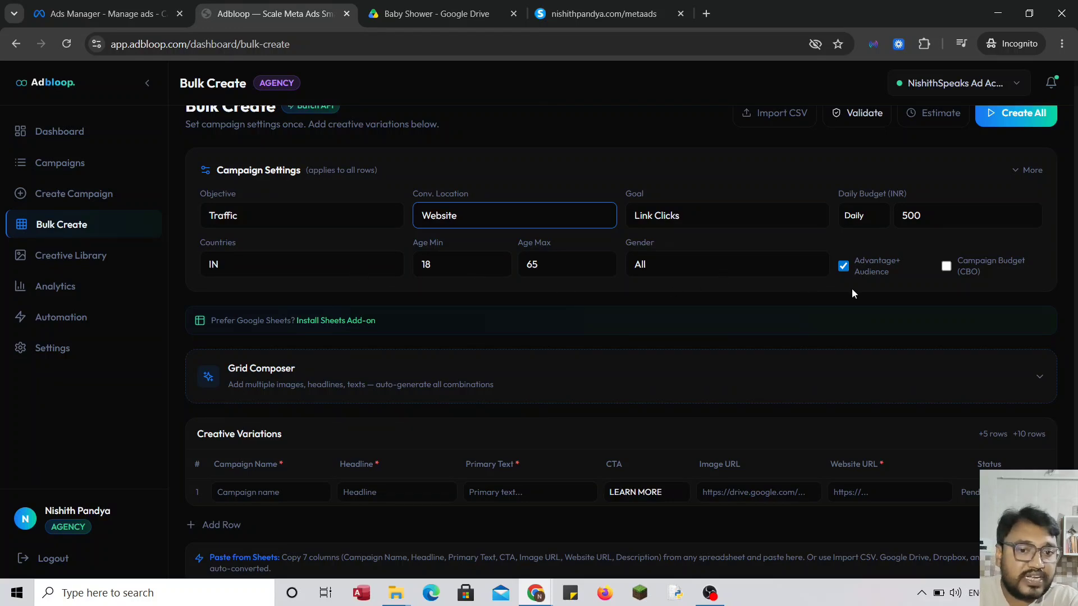
- Enable Campaign Budget (CBO) for all rows and expand the Grid Composer section
{"action": "left_click", "coordinate": [947, 267]}
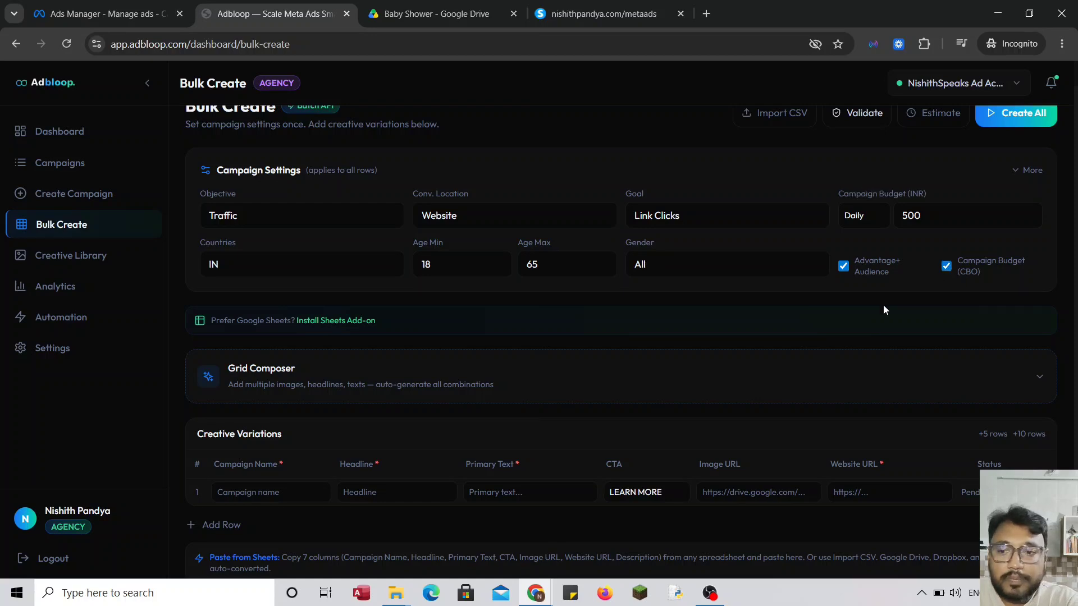
{"action": "scroll", "coordinate": [884, 310], "scroll_direction": "down", "scroll_amount": 1}
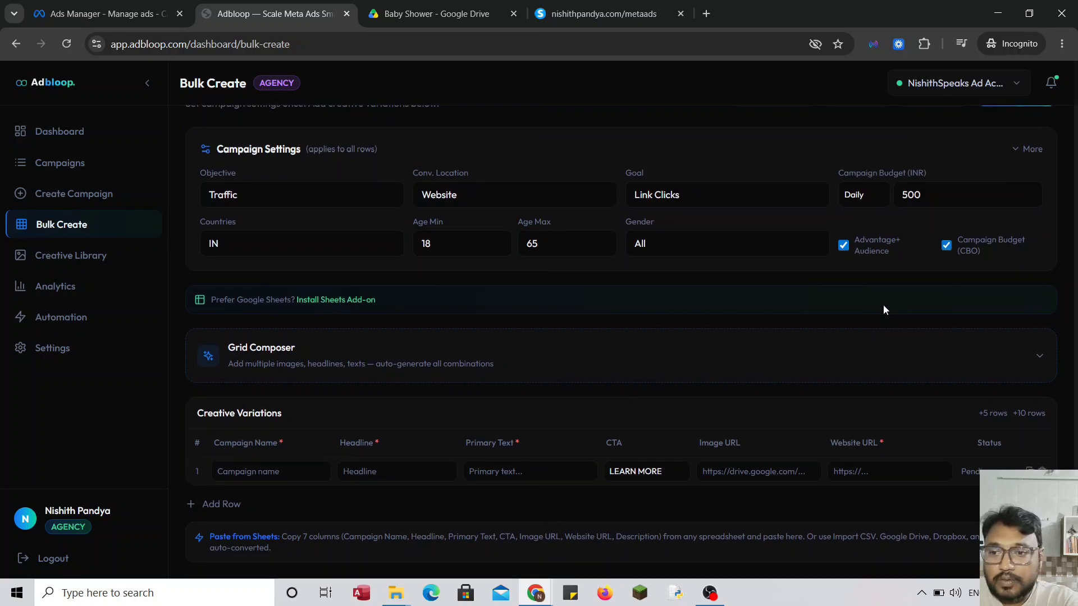
{"action": "left_click", "coordinate": [972, 354]}
{"action": "scroll", "coordinate": [773, 337], "scroll_direction": "down", "scroll_amount": 1}
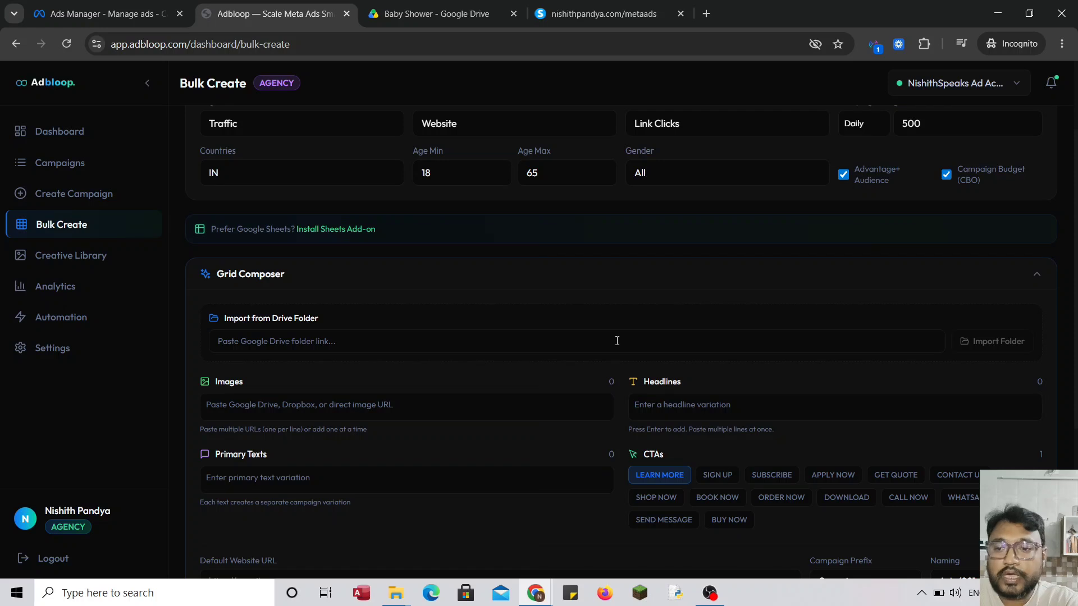
{"action": "scroll", "coordinate": [617, 341], "scroll_direction": "down", "scroll_amount": 1}
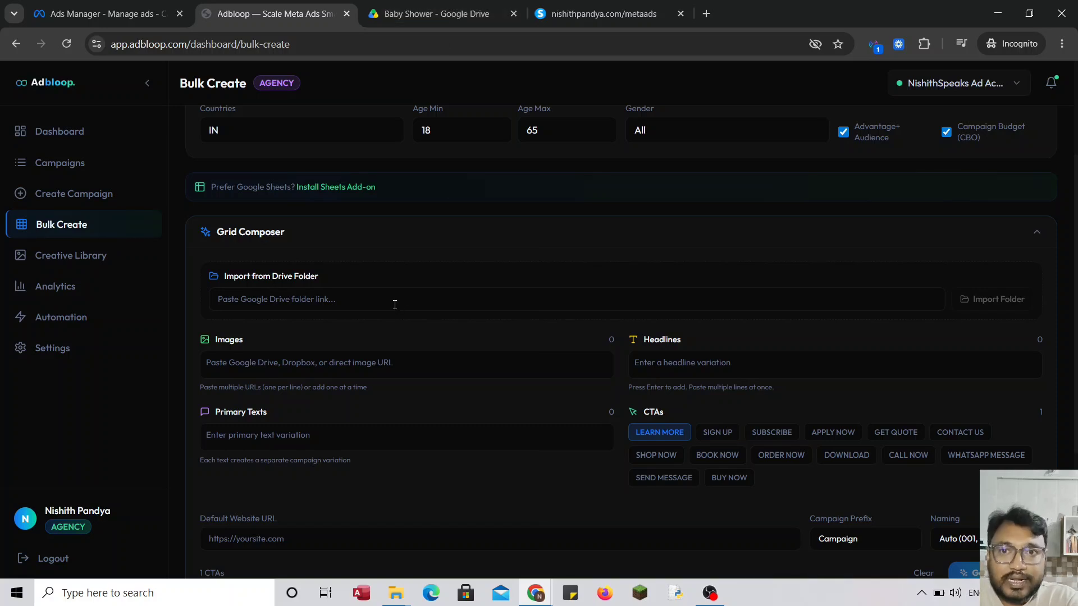
- Switch to Google Drive and copy the share link of the Meta Ads Images folder
{"action": "left_click", "coordinate": [465, 9]}
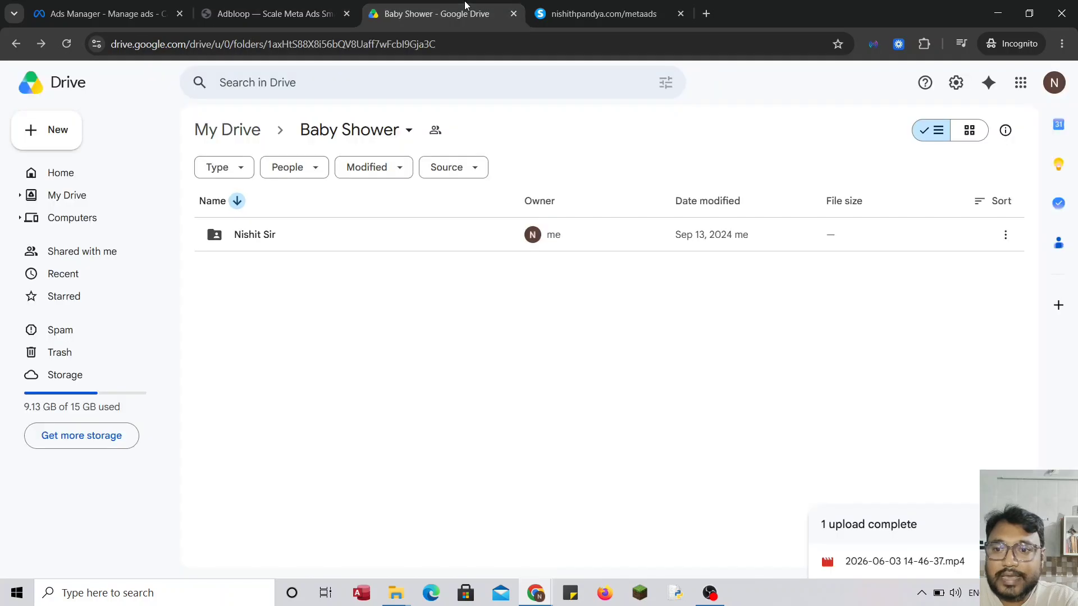
{"action": "left_click", "coordinate": [84, 195]}
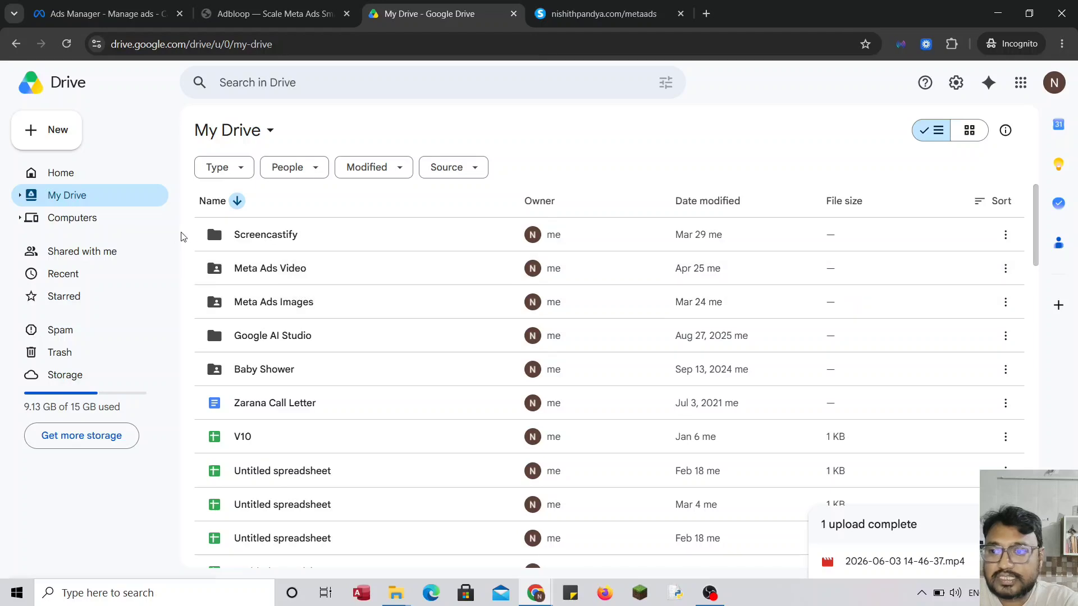
{"action": "left_click", "coordinate": [54, 175]}
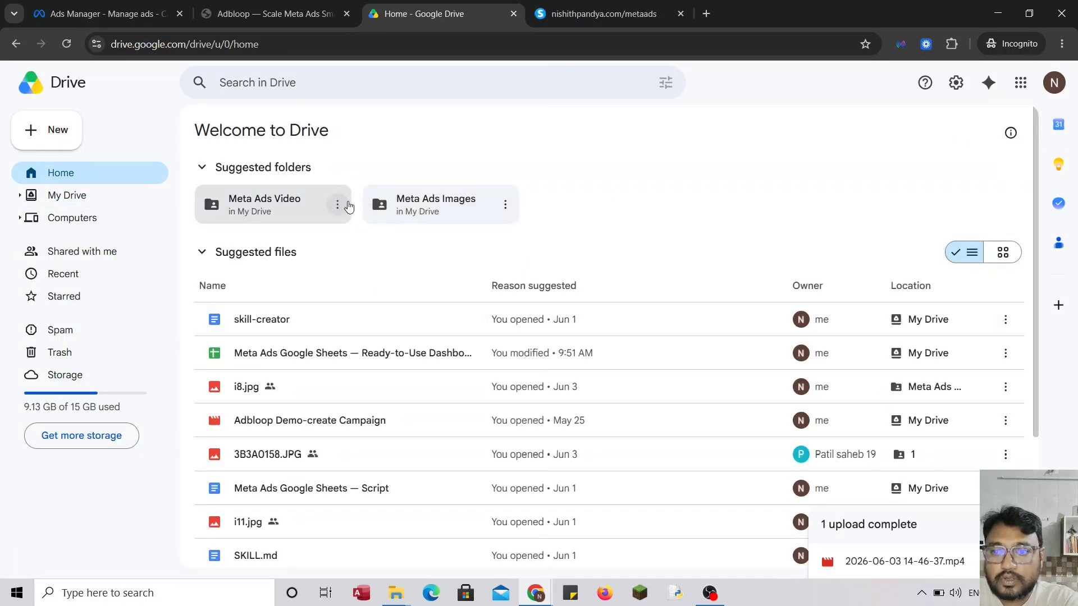
{"action": "left_click", "coordinate": [505, 211]}
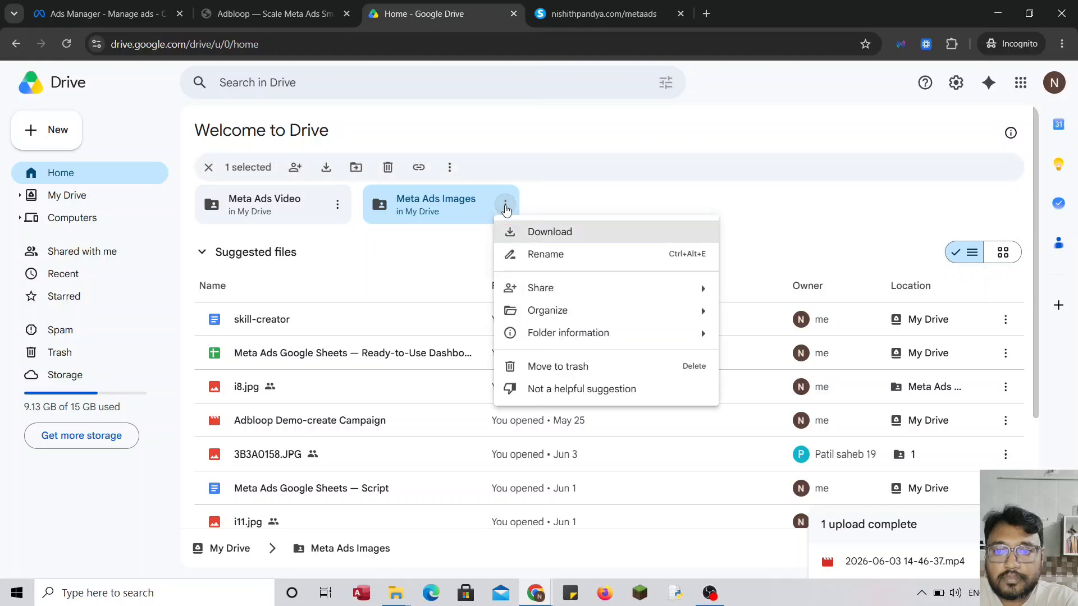
{"action": "mouse_move", "coordinate": [638, 292]}
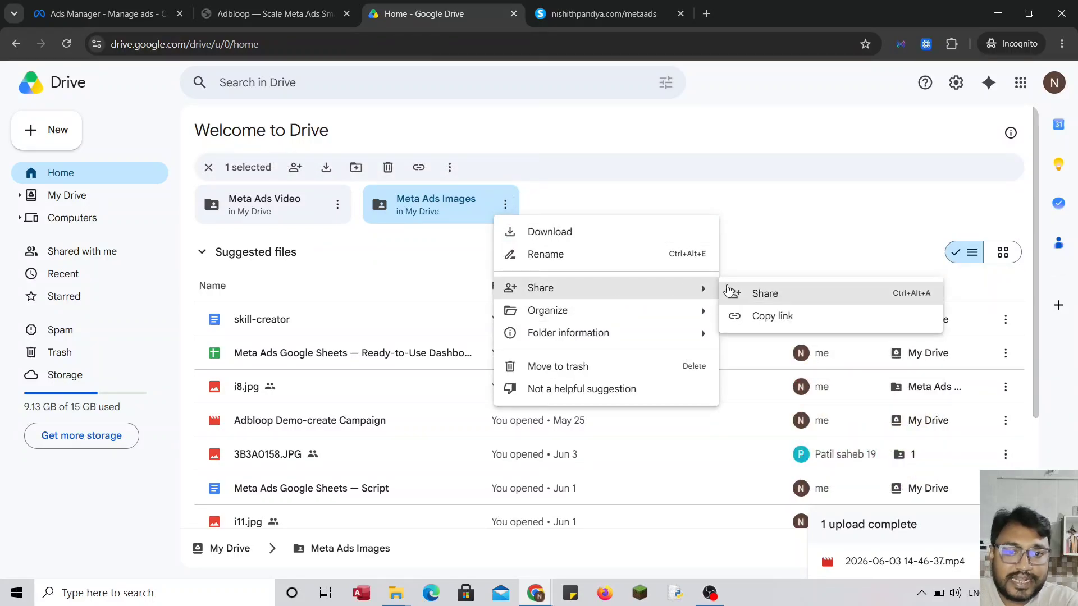
{"action": "left_click", "coordinate": [760, 319]}
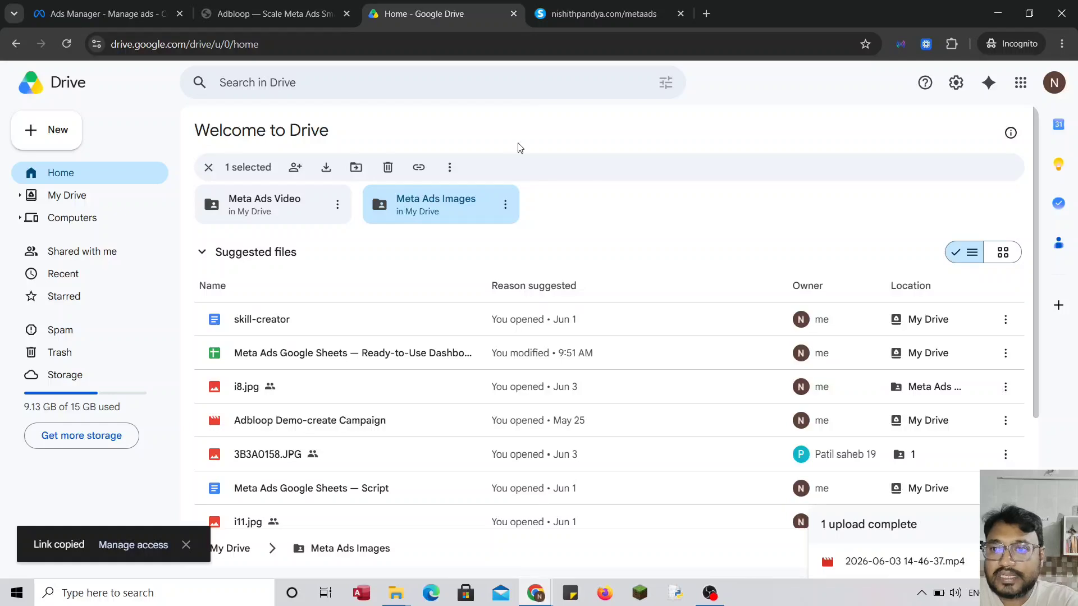
- Switch back to Adbloop and import the images from the copied Drive folder link into the Grid Composer
{"action": "left_click", "coordinate": [289, 12]}
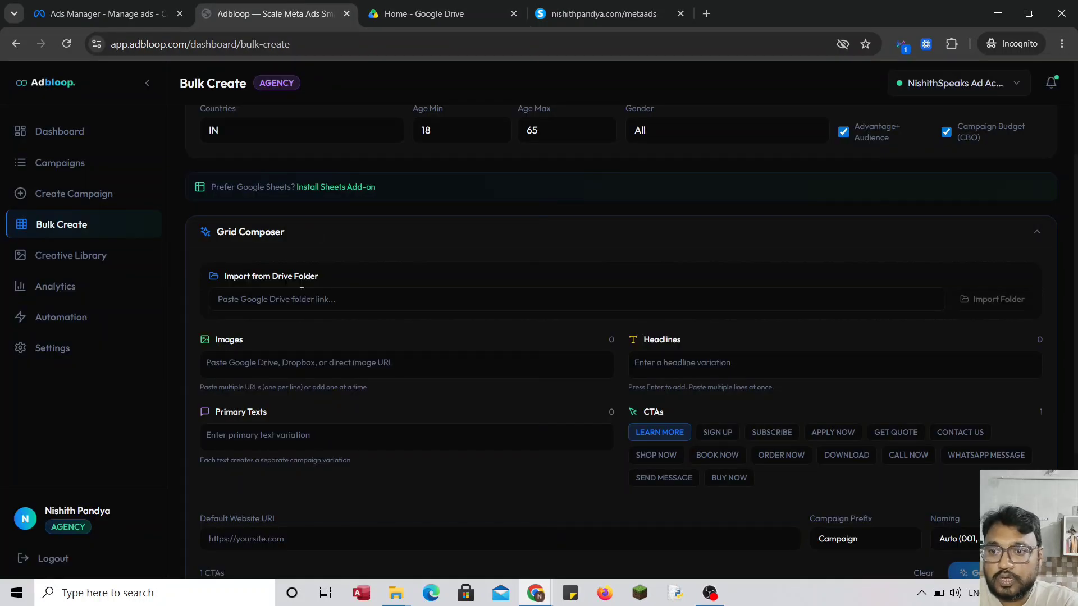
{"action": "left_click", "coordinate": [287, 303]}
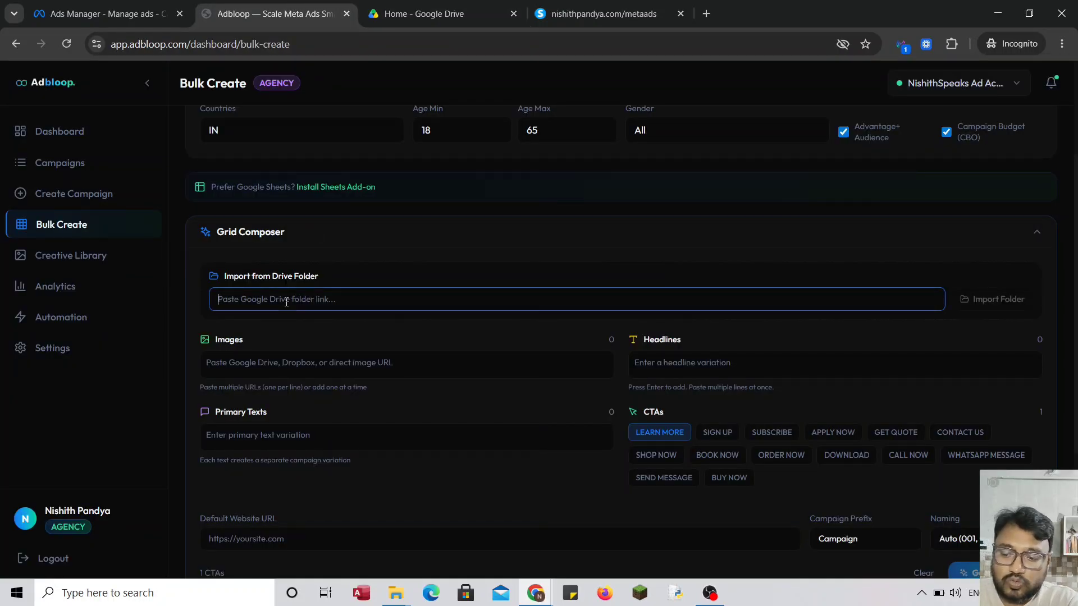
{"action": "key", "text": "ctrl+v"}
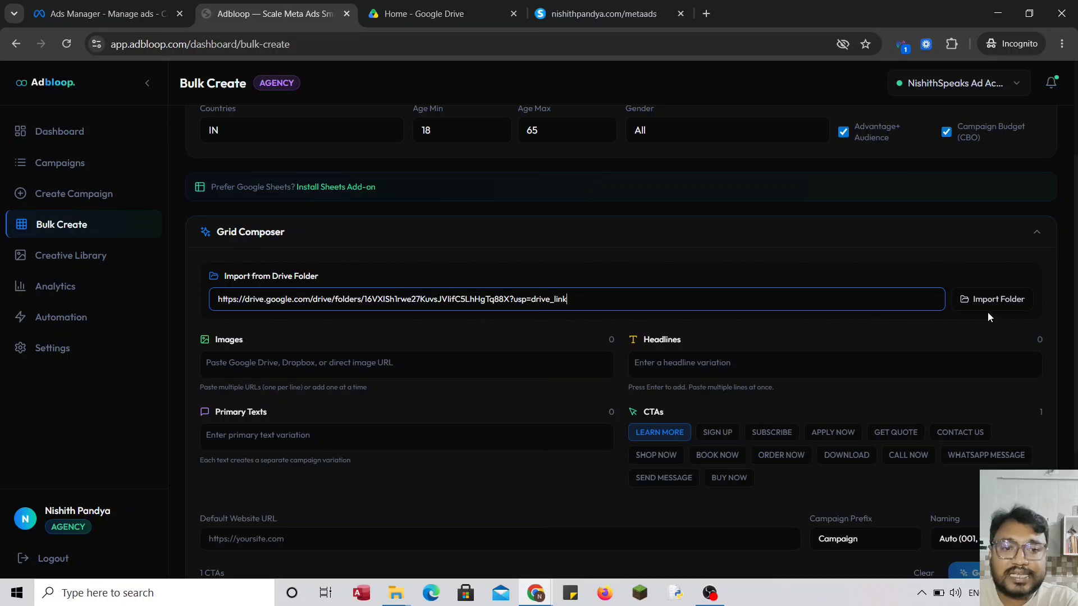
{"action": "left_click", "coordinate": [989, 303]}
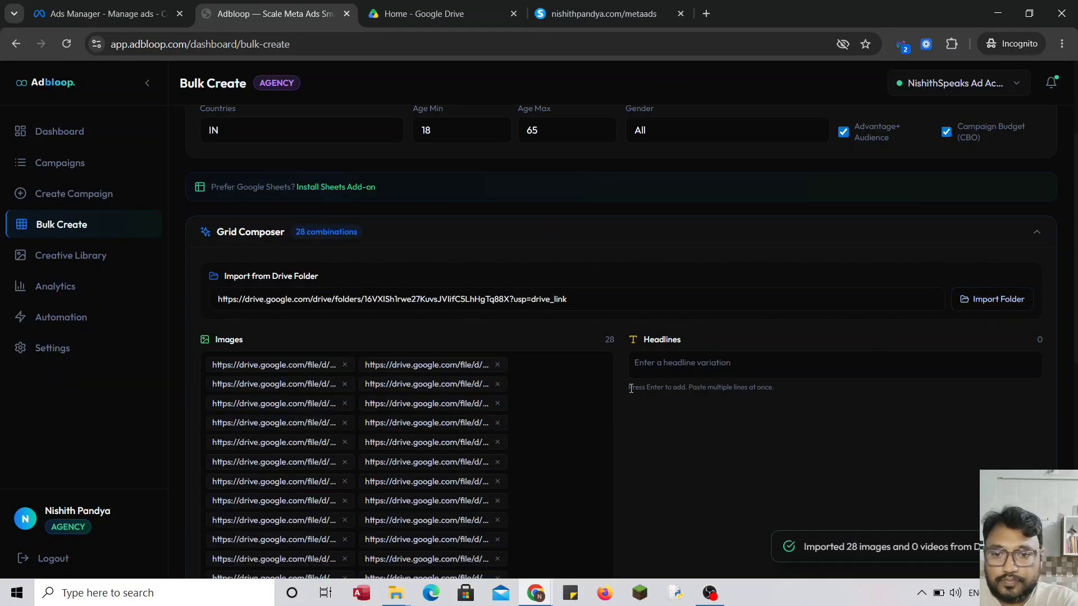
- Add the two headline variations H1 and H2 to the Grid Composer
{"action": "scroll", "coordinate": [535, 432], "scroll_direction": "down", "scroll_amount": 3}
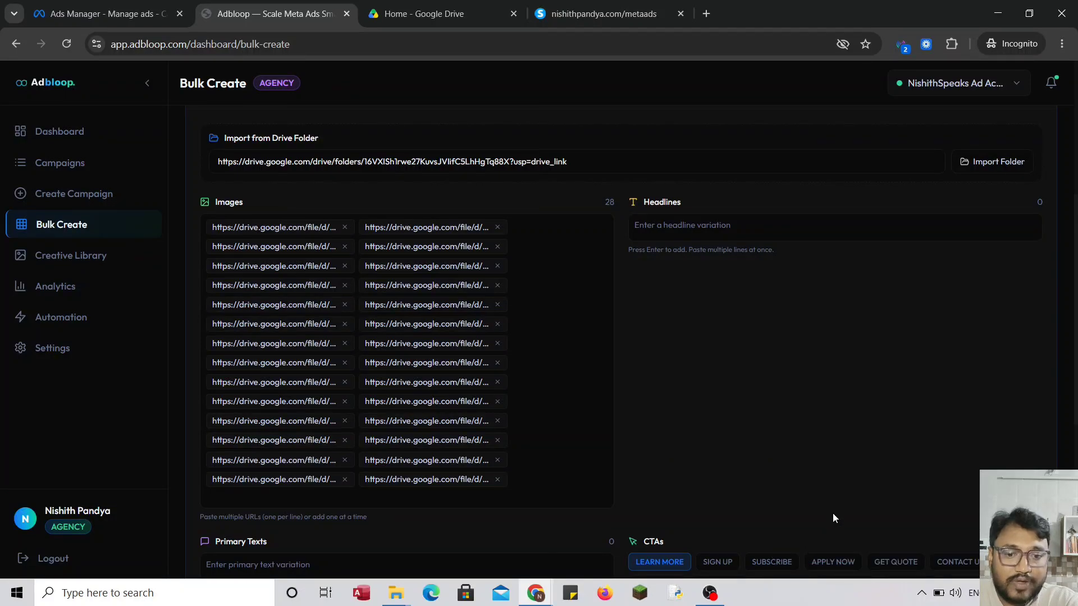
{"action": "scroll", "coordinate": [618, 377], "scroll_direction": "down", "scroll_amount": 1}
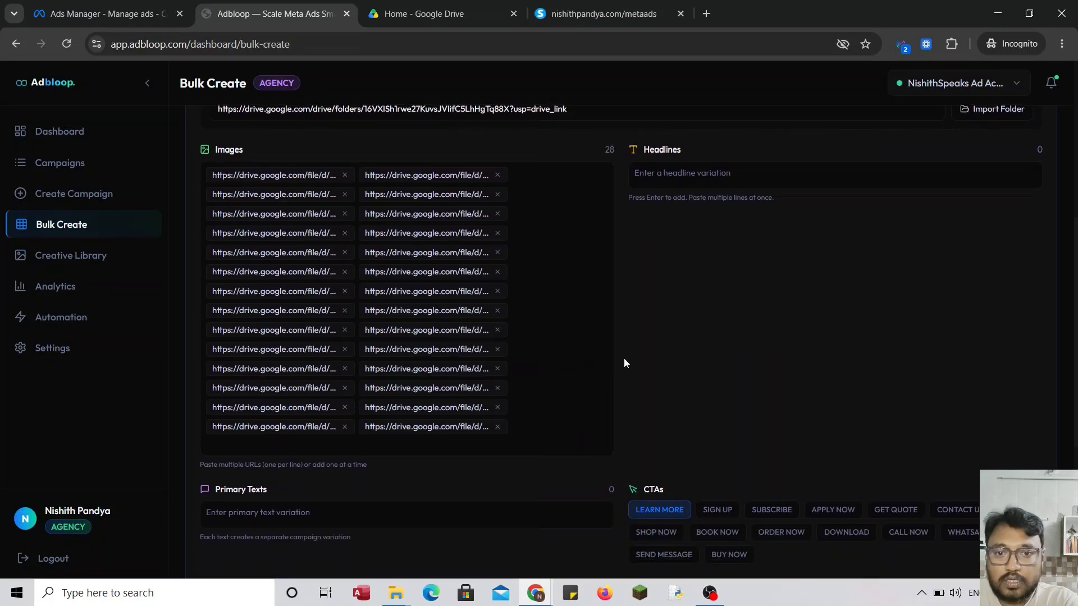
{"action": "left_click", "coordinate": [704, 172]}
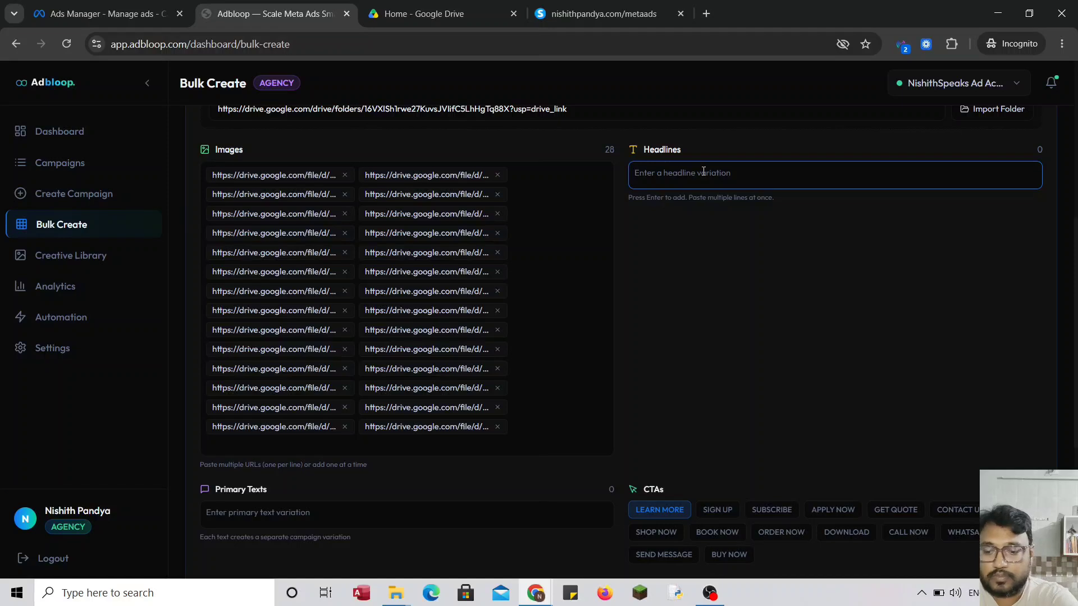
{"action": "type", "text": "H1"}
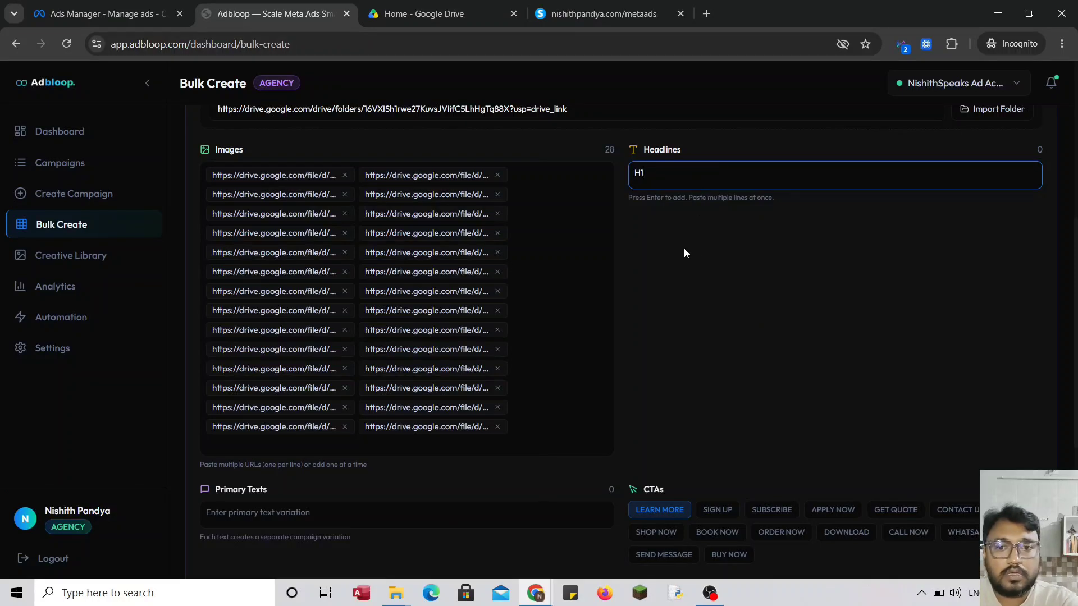
{"action": "key", "text": "Return"}
{"action": "left_click", "coordinate": [707, 175]}
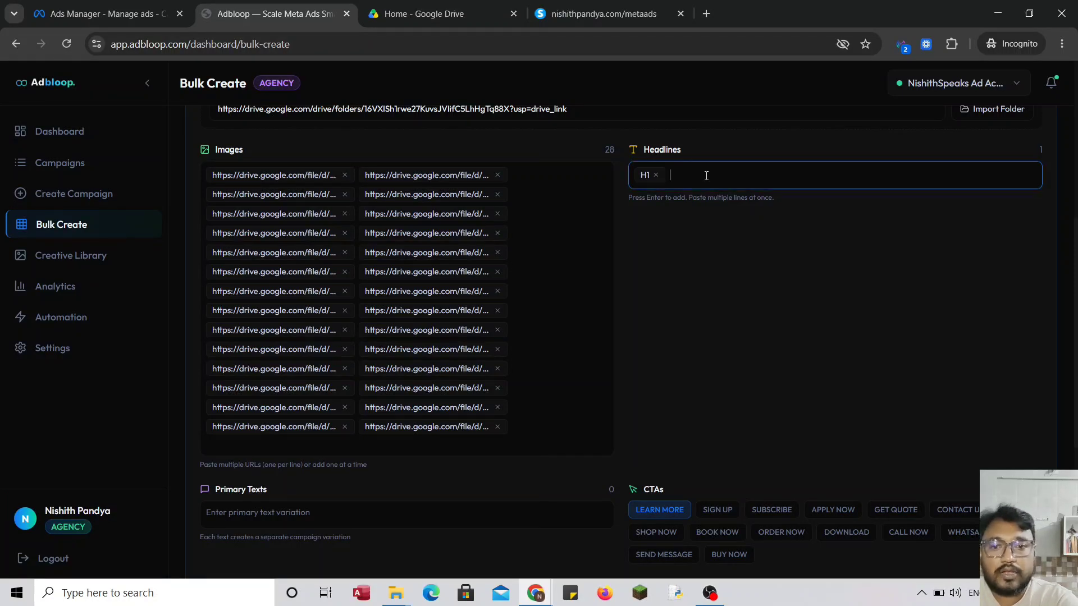
{"action": "type", "text": "H2"}
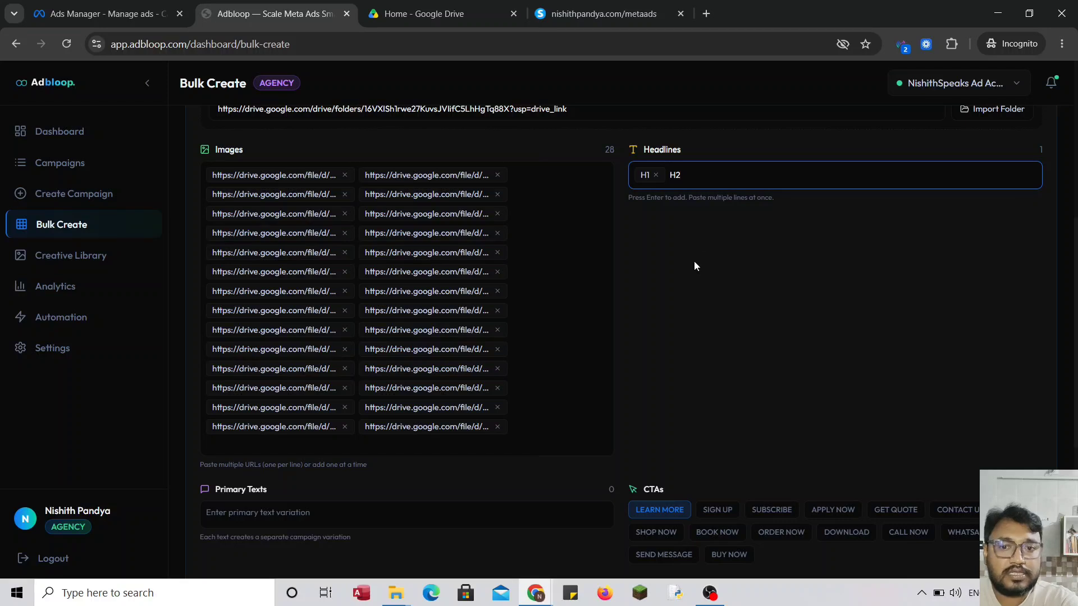
{"action": "key", "text": "Return"}
- Add the three primary text variations P1, p2 and p3 to the Grid Composer
{"action": "scroll", "coordinate": [693, 261], "scroll_direction": "down", "scroll_amount": 3}
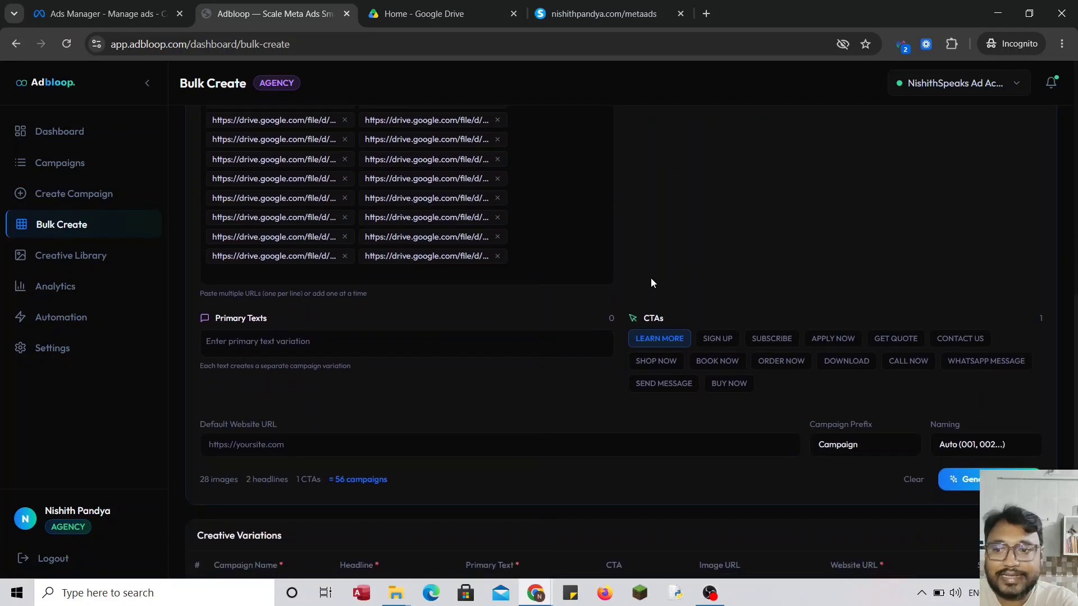
{"action": "left_click", "coordinate": [346, 344]}
{"action": "type", "text": "P"}
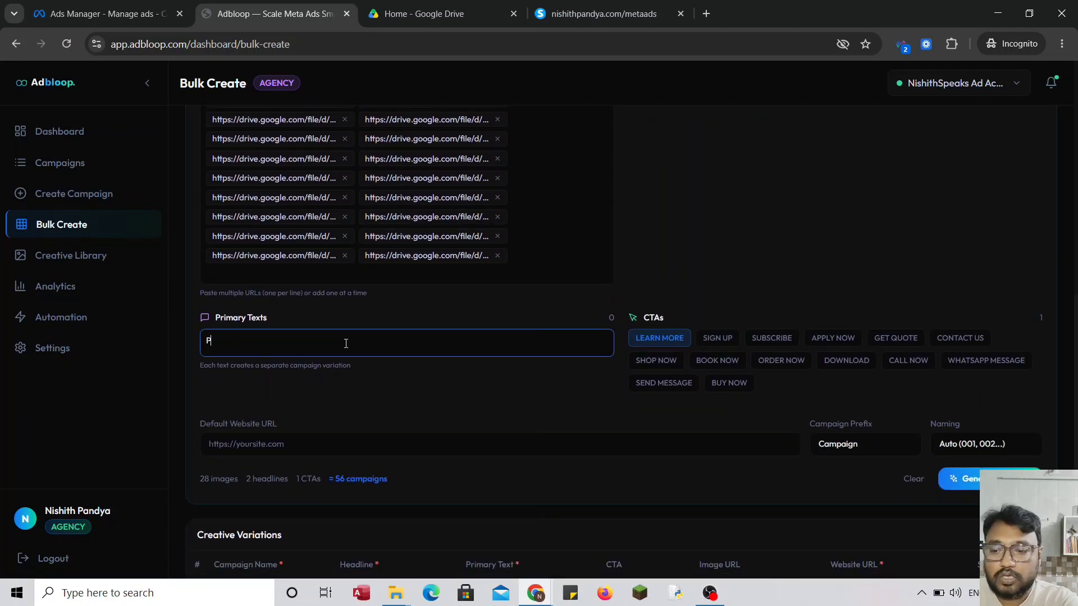
{"action": "type", "text": "1"}
{"action": "key", "text": "Return"}
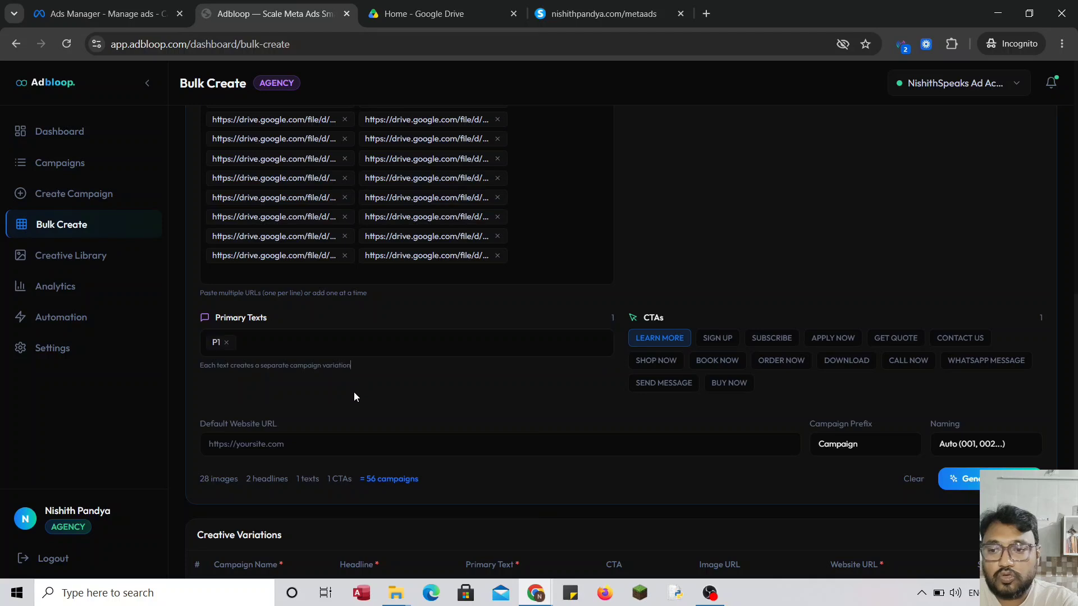
{"action": "left_click", "coordinate": [369, 347]}
{"action": "type", "text": "p2"}
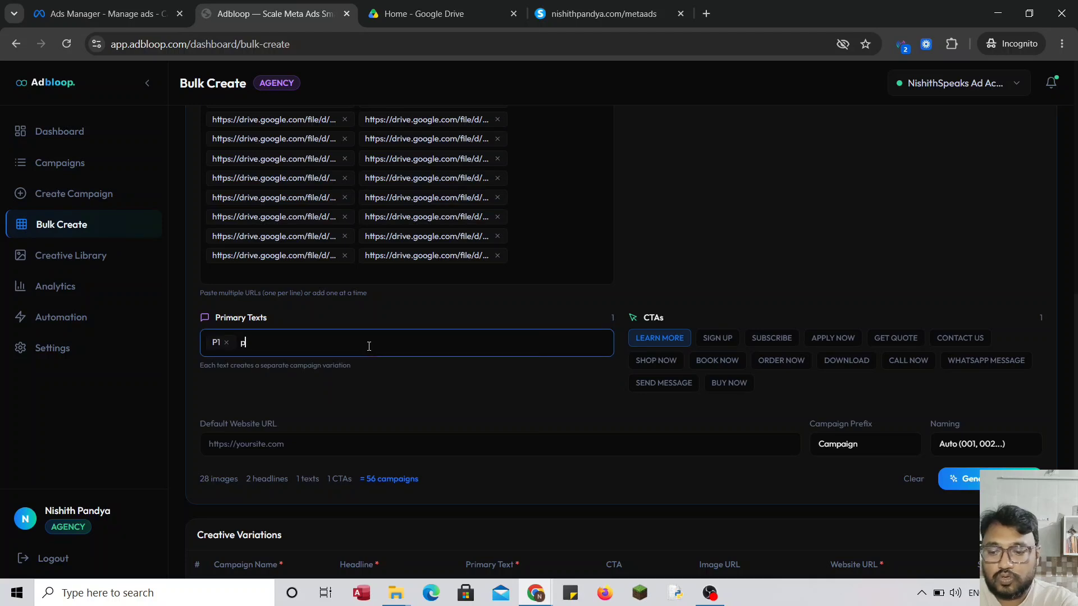
{"action": "left_click", "coordinate": [374, 387]}
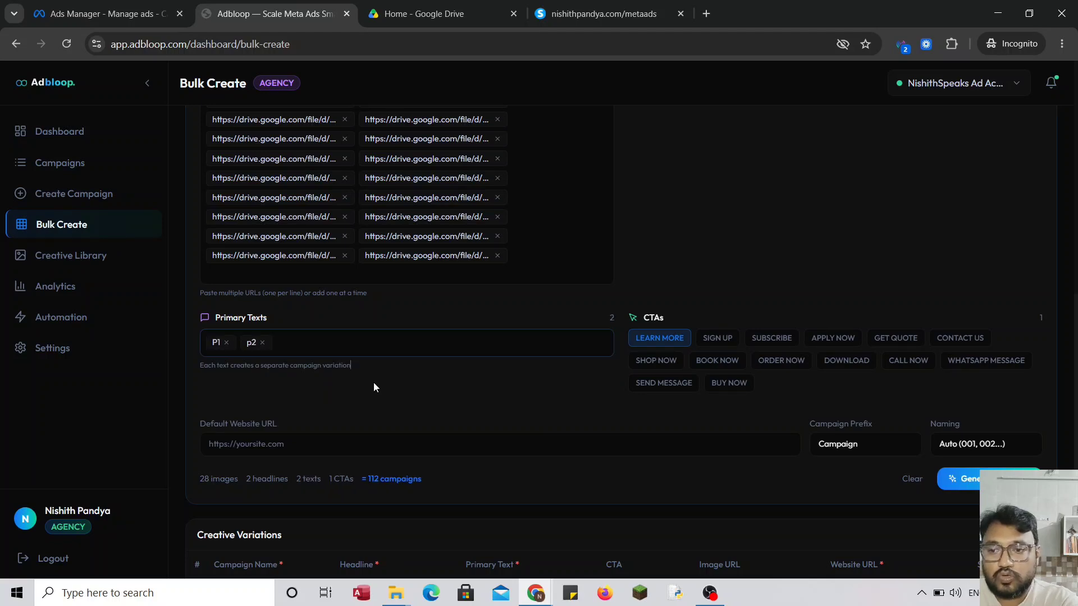
{"action": "left_click", "coordinate": [395, 344]}
{"action": "type", "text": "p3"}
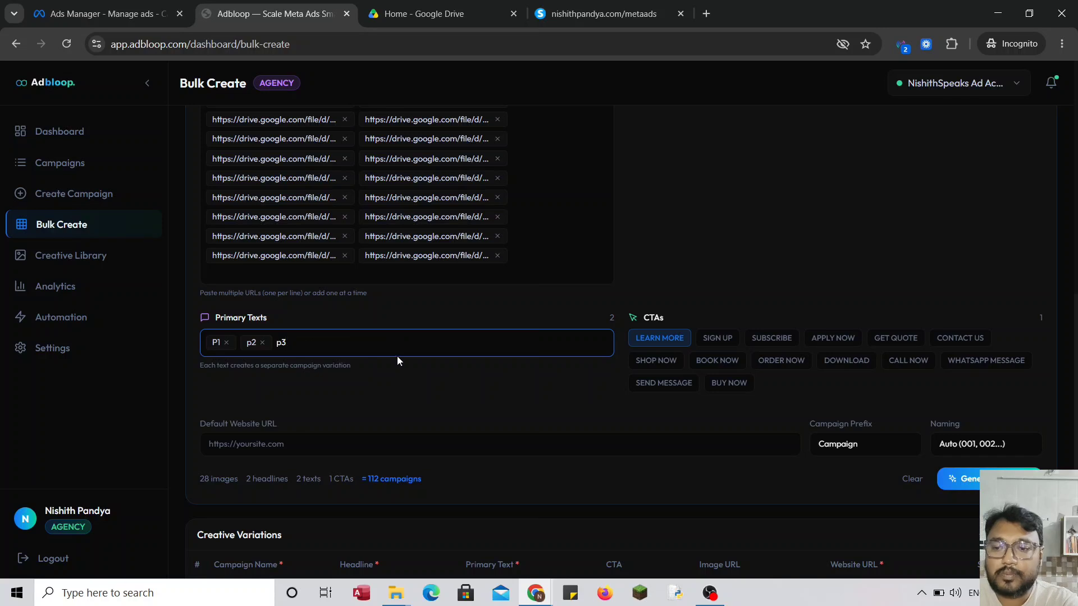
{"action": "left_click", "coordinate": [392, 399]}
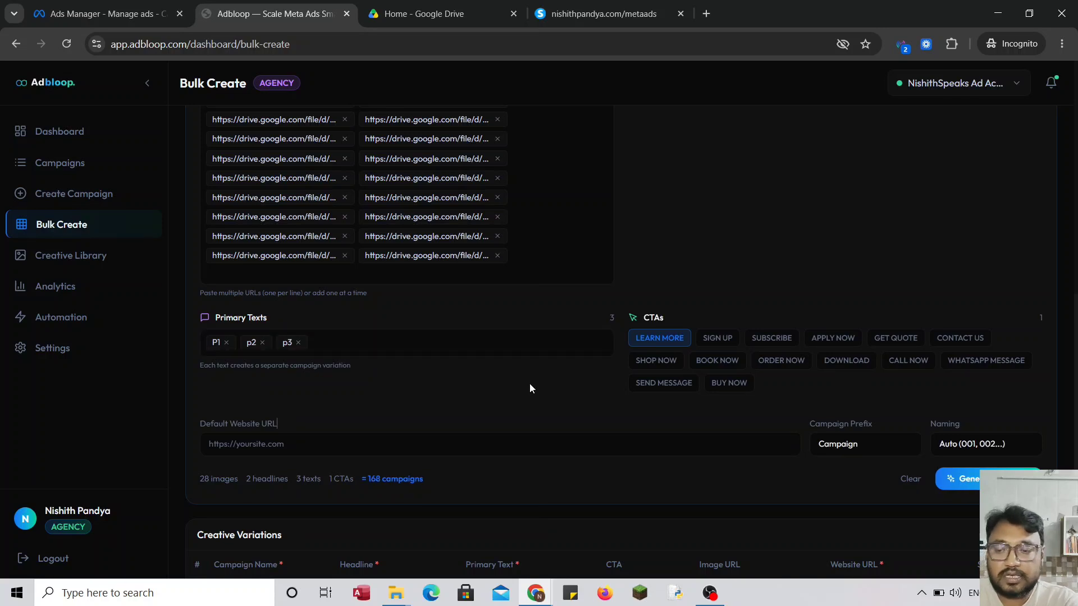
{"action": "scroll", "coordinate": [530, 388], "scroll_direction": "up", "scroll_amount": 3}
{"action": "scroll", "coordinate": [530, 387], "scroll_direction": "down", "scroll_amount": 4}
{"action": "scroll", "coordinate": [530, 384], "scroll_direction": "down", "scroll_amount": 1}
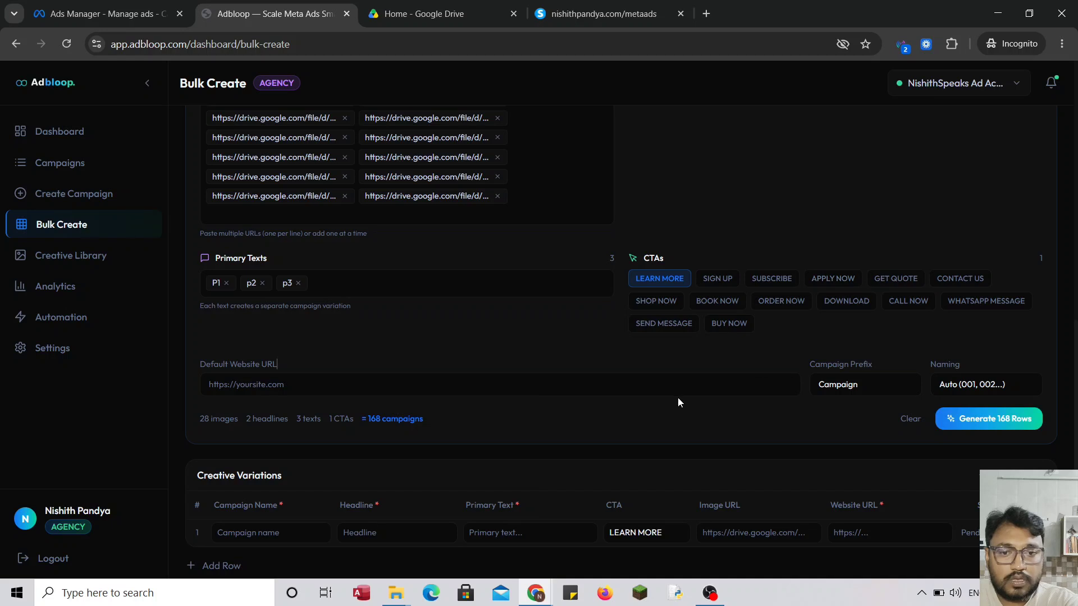
{"action": "scroll", "coordinate": [678, 402], "scroll_direction": "down", "scroll_amount": 1}
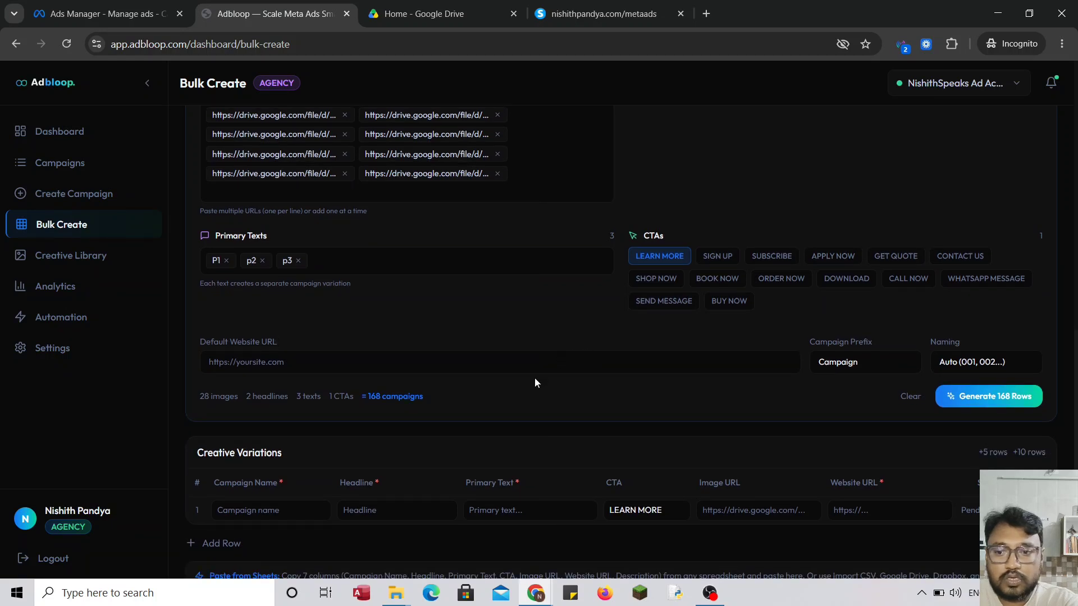
- Review the combination summary, the imported images, headlines and primary texts, and the campaign settings before generating rows
{"action": "left_click_drag", "start_coordinate": [423, 397], "coordinate": [193, 397]}
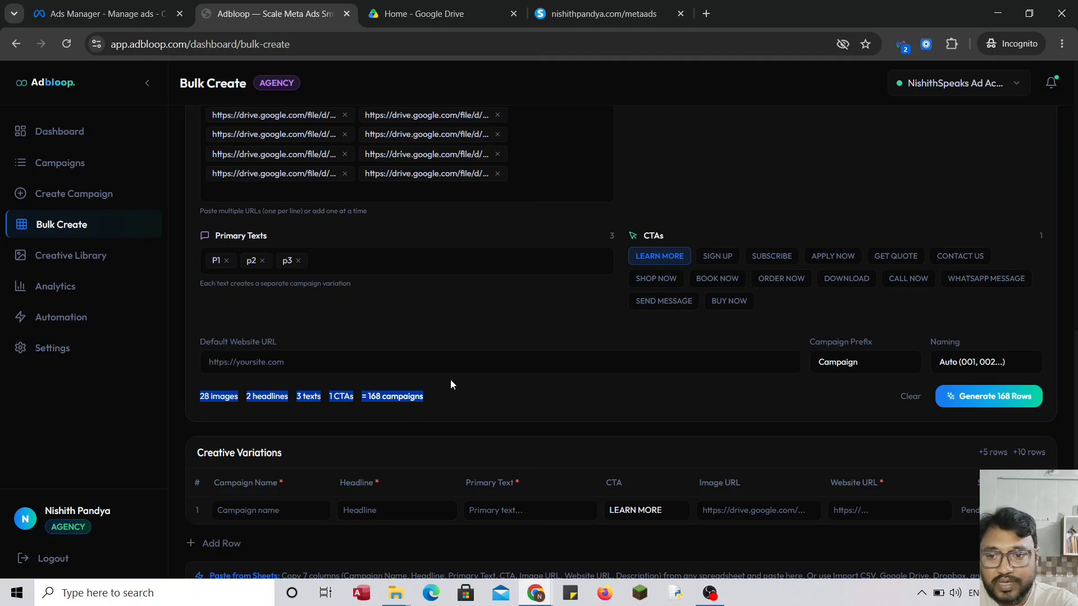
{"action": "left_click", "coordinate": [451, 364]}
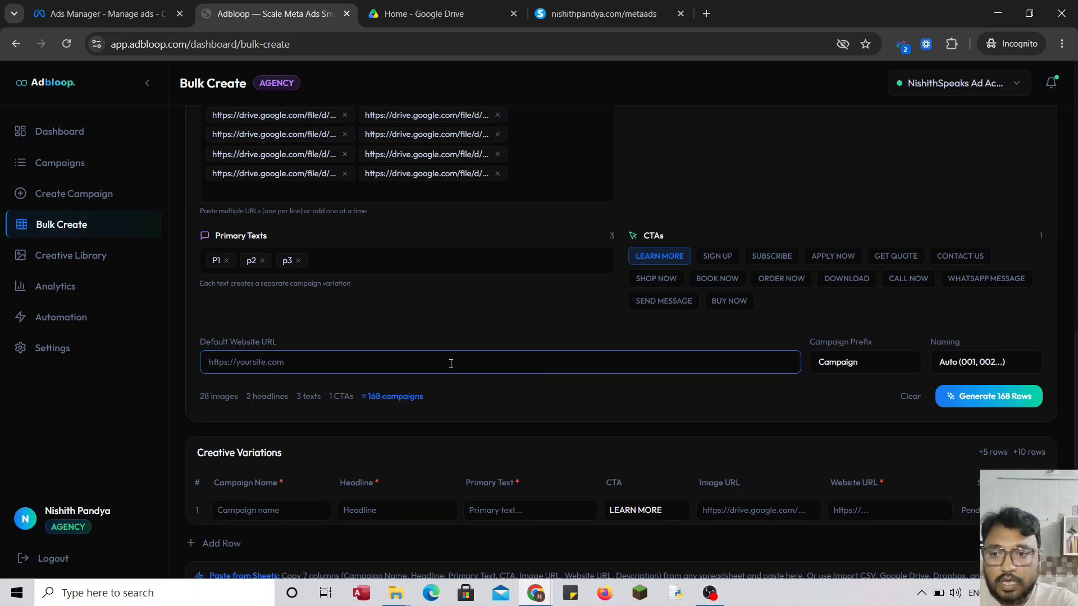
{"action": "scroll", "coordinate": [537, 296], "scroll_direction": "up", "scroll_amount": 6}
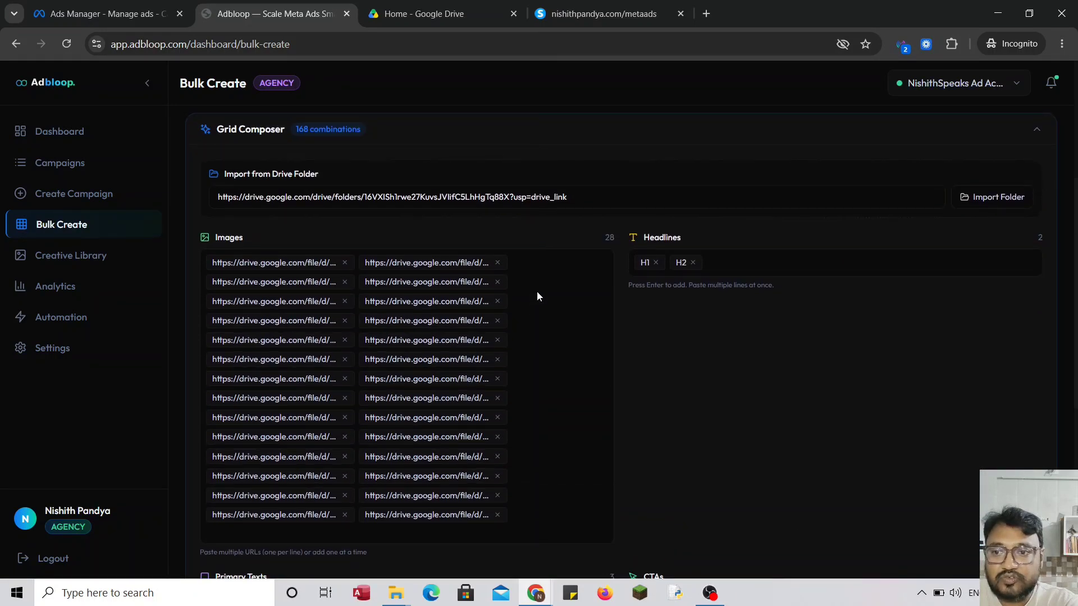
{"action": "scroll", "coordinate": [538, 297], "scroll_direction": "down", "scroll_amount": 2}
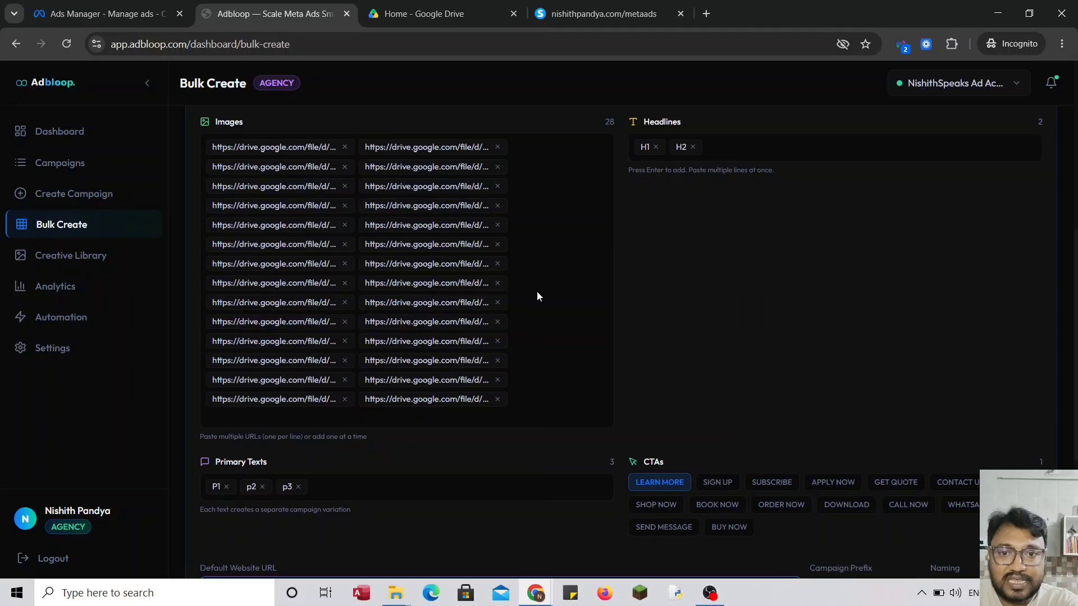
{"action": "scroll", "coordinate": [537, 296], "scroll_direction": "down", "scroll_amount": 3}
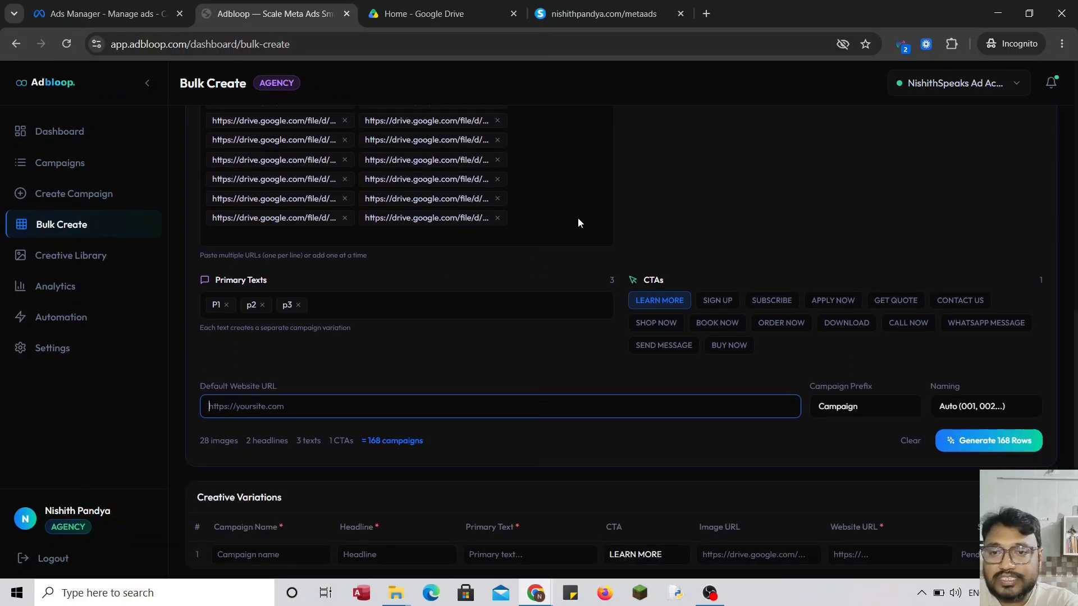
{"action": "scroll", "coordinate": [578, 219], "scroll_direction": "up", "scroll_amount": 10}
{"action": "scroll", "coordinate": [580, 223], "scroll_direction": "up", "scroll_amount": 1}
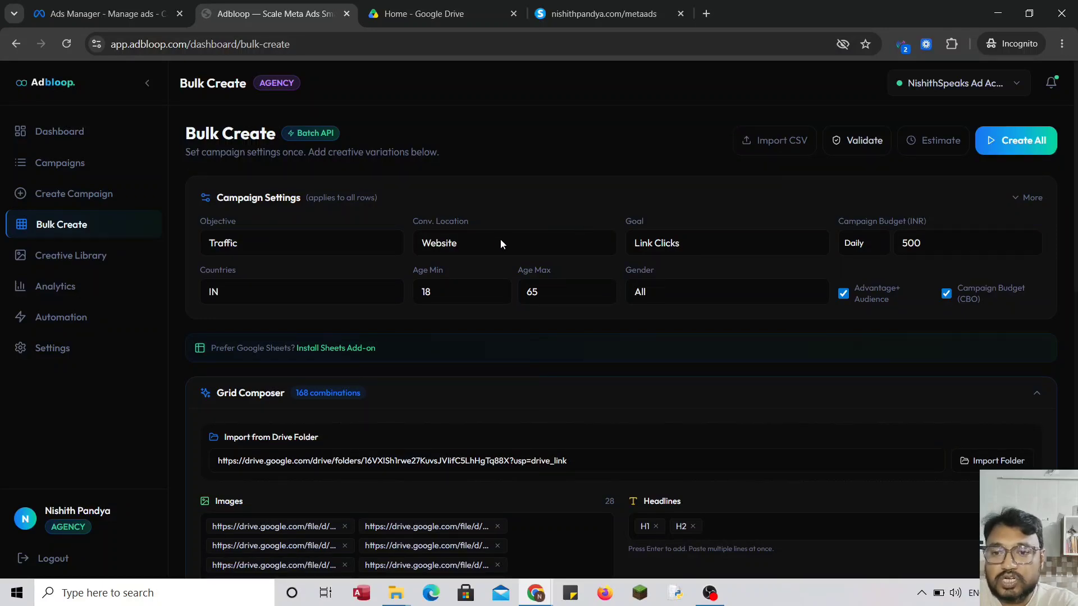
{"action": "scroll", "coordinate": [599, 368], "scroll_direction": "down", "scroll_amount": 9}
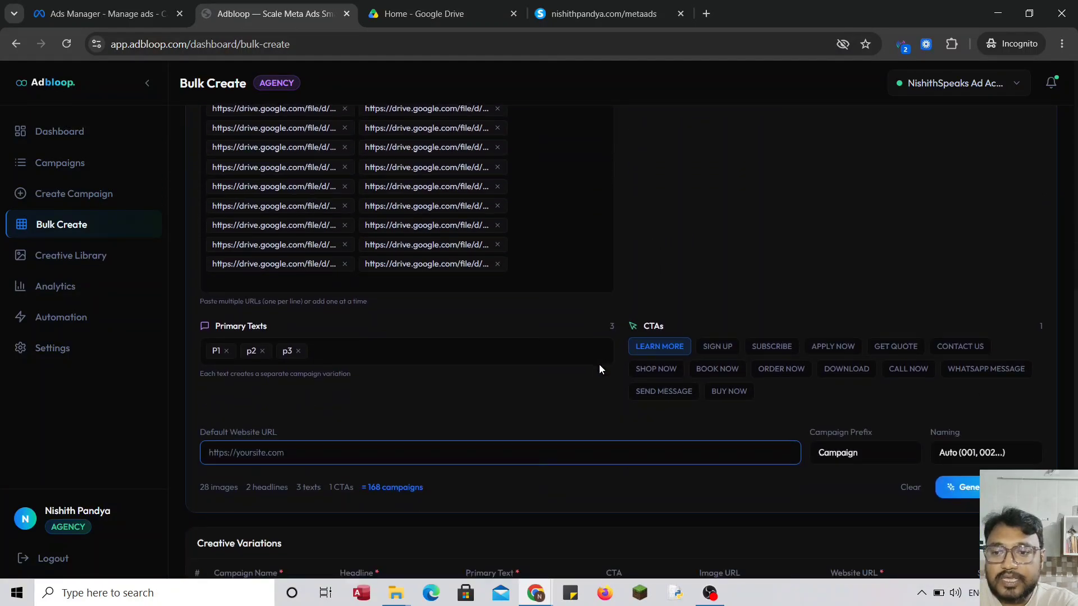
- Copy the web address of the open Meta Ads Mastery landing page and enter it as the Default Website URL in Adbloop
{"action": "left_click", "coordinate": [602, 12]}
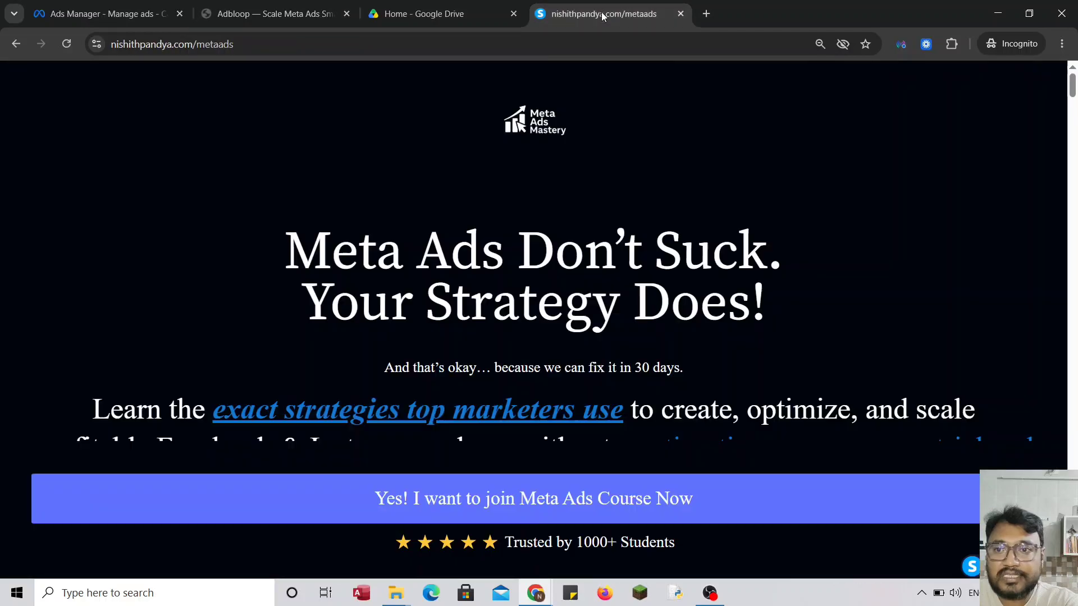
{"action": "left_click", "coordinate": [362, 42]}
{"action": "key", "text": "ctrl+c"}
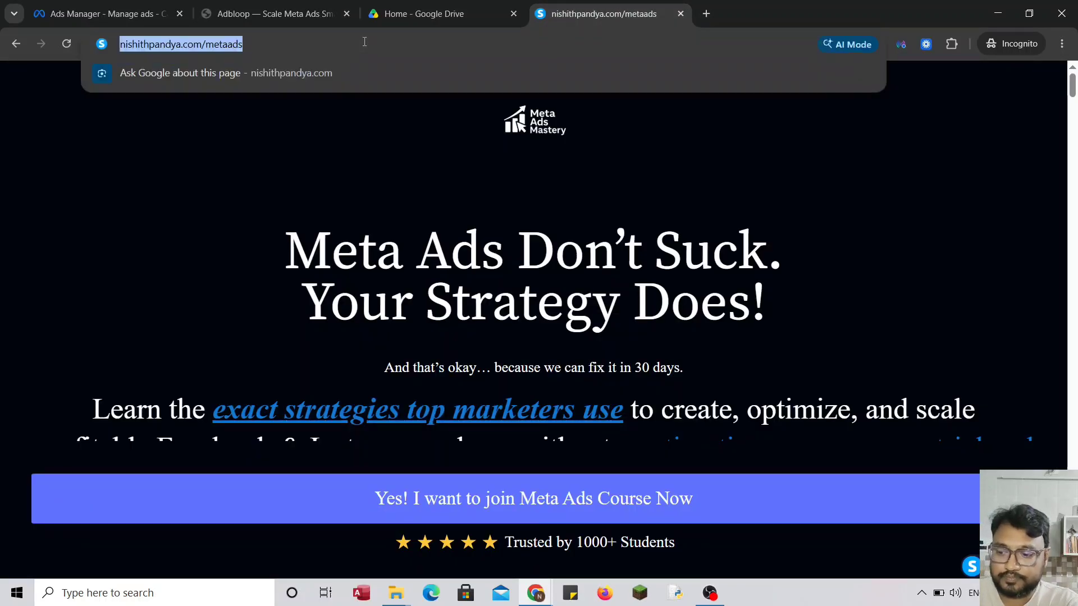
{"action": "left_click", "coordinate": [270, 14]}
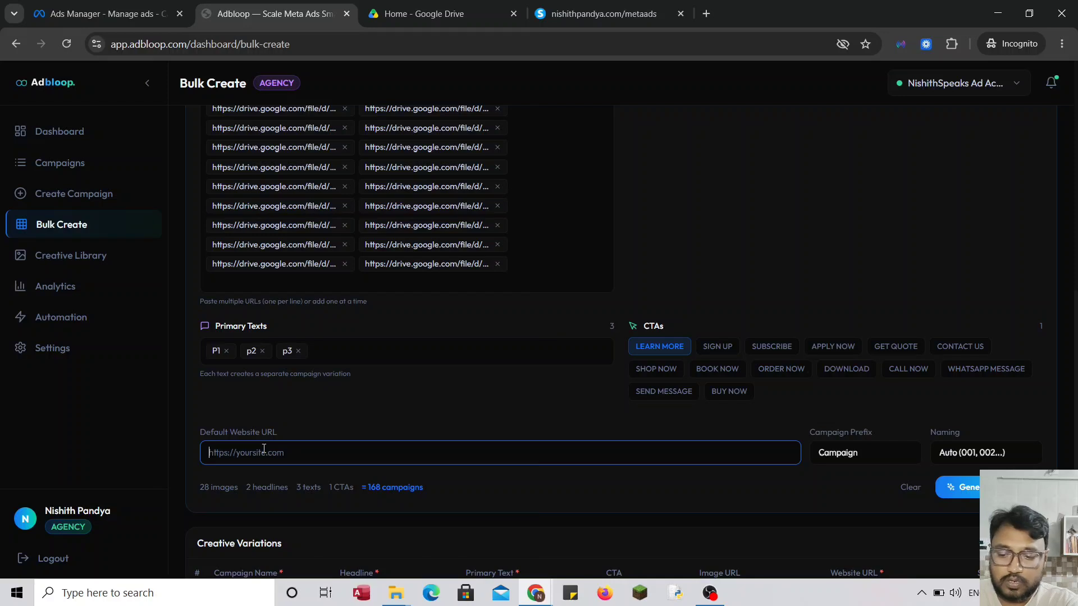
{"action": "key", "text": "ctrl+v"}
{"action": "scroll", "coordinate": [459, 410], "scroll_direction": "down", "scroll_amount": 2}
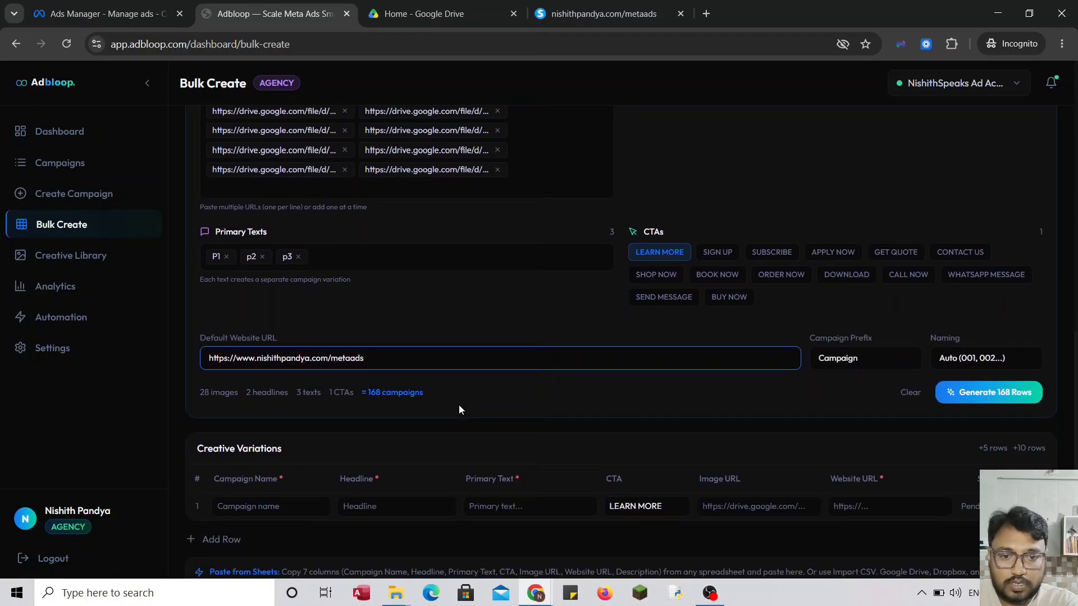
- Replace the campaign prefix with "Bulk Demo_0406"
{"action": "left_click", "coordinate": [878, 357]}
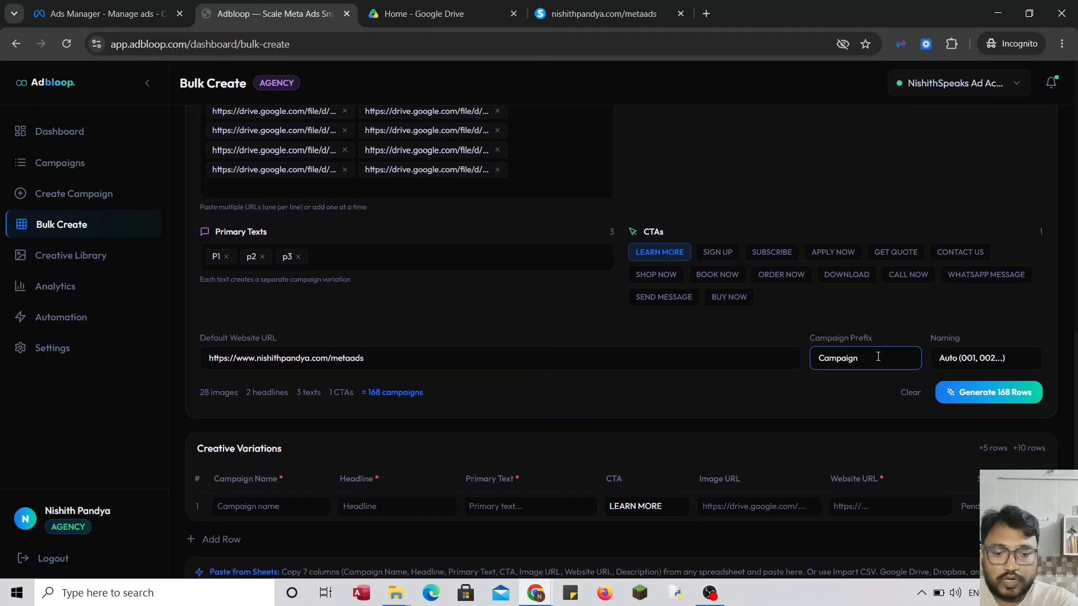
{"action": "key", "text": "BackSpace"}
{"action": "key", "text": "BackSpace"}
{"action": "key", "text": "BackSpace"}
{"action": "key", "text": "BackSpace"}
{"action": "key", "text": "BackSpace"}
{"action": "key", "text": "BackSpace"}
{"action": "key", "text": "BackSpace"}
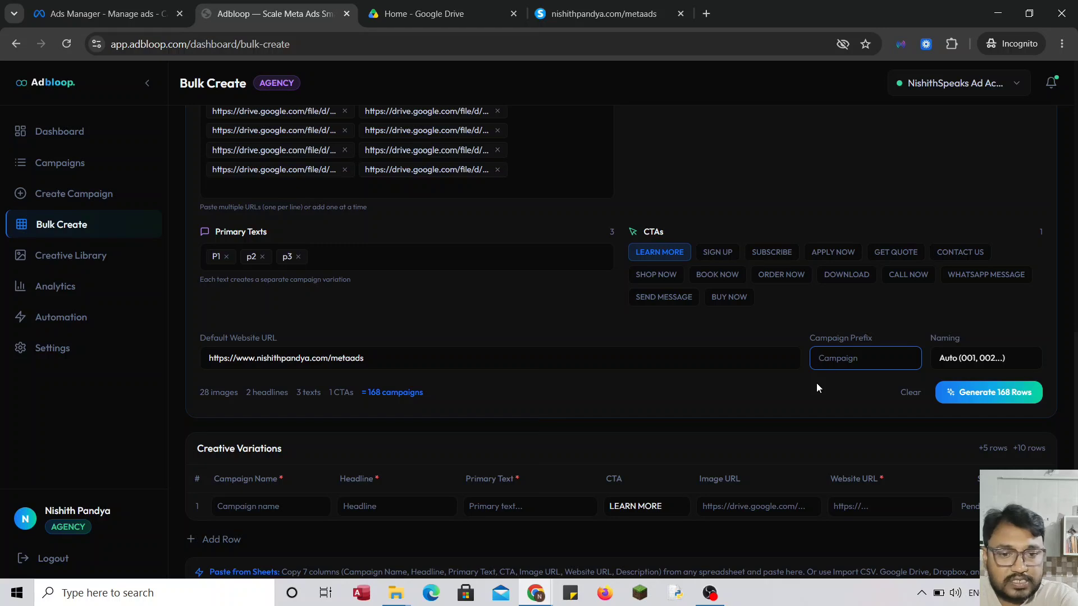
{"action": "type", "text": "Bul"}
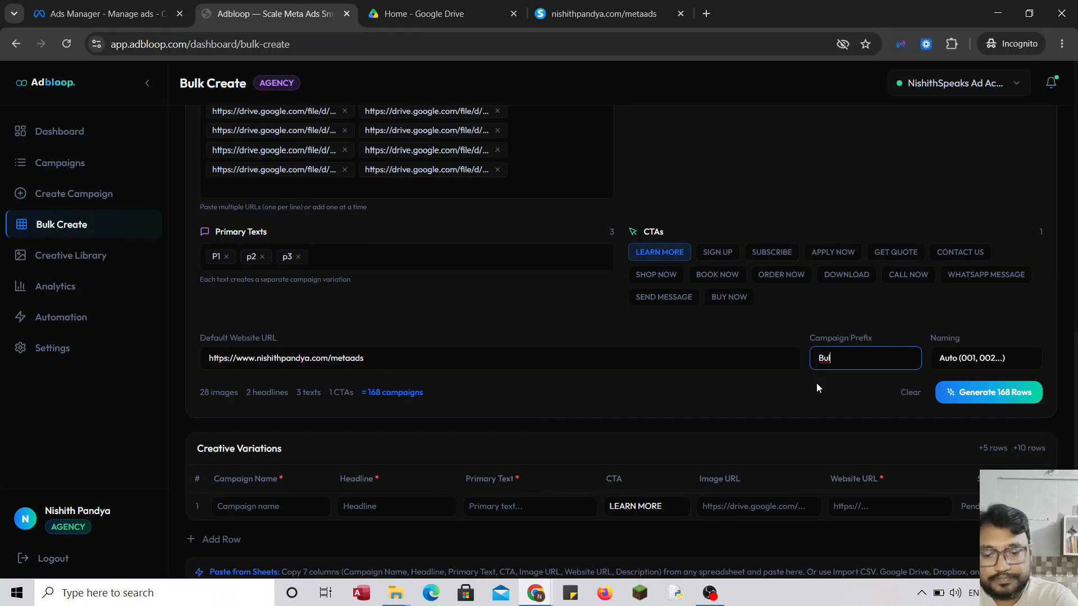
{"action": "type", "text": "k De"}
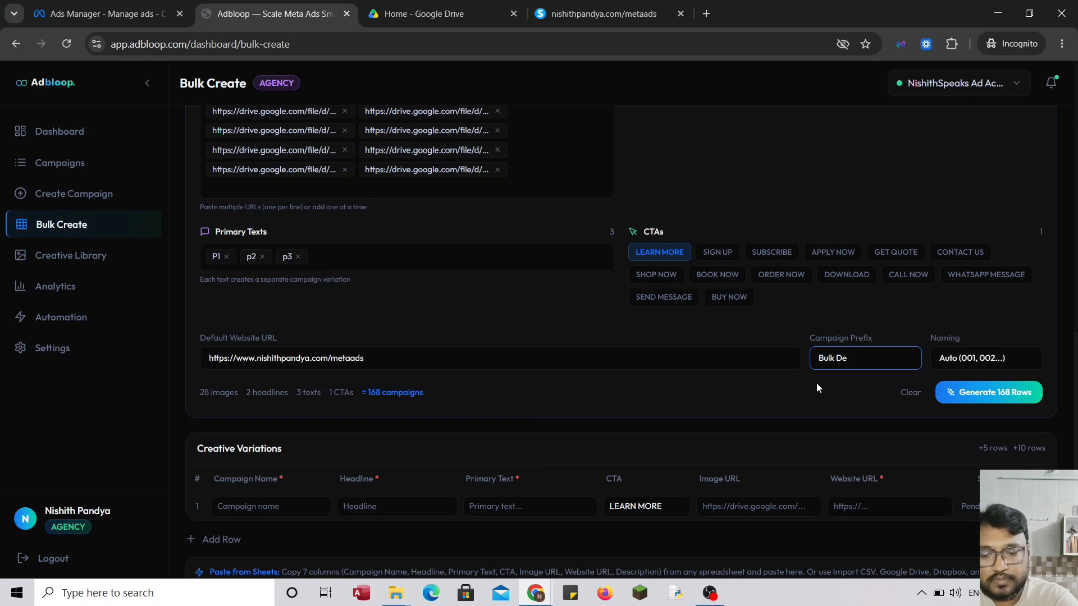
{"action": "type", "text": "mo"}
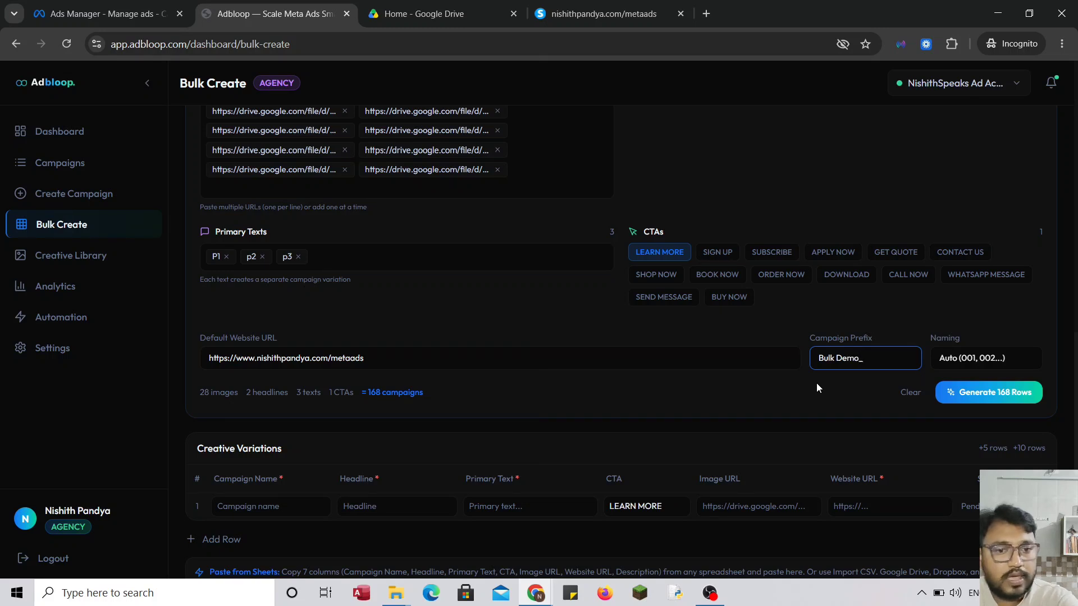
{"action": "type", "text": "_04"}
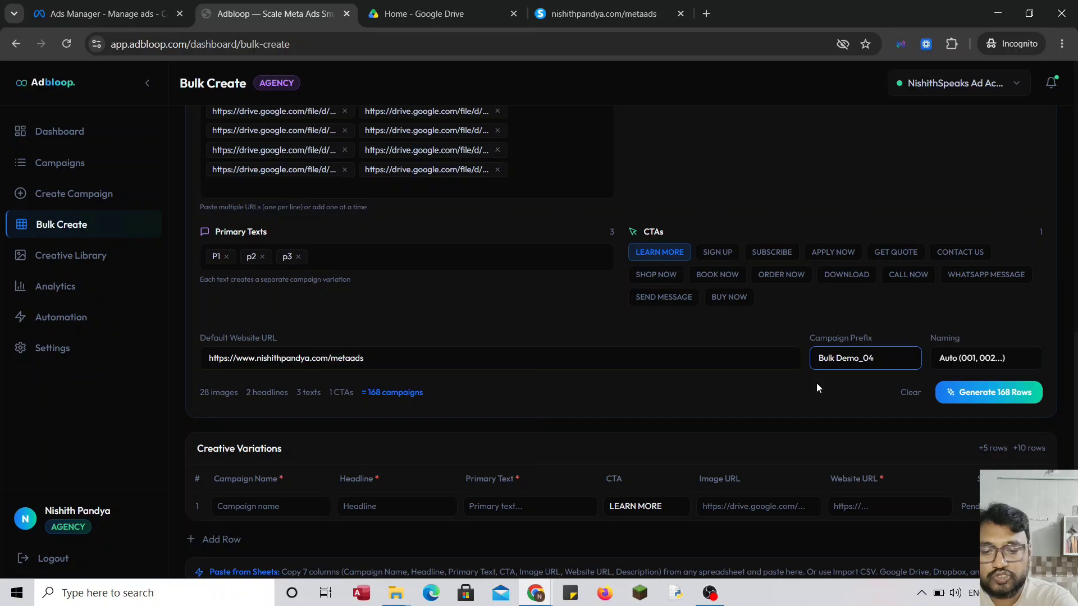
{"action": "type", "text": "06"}
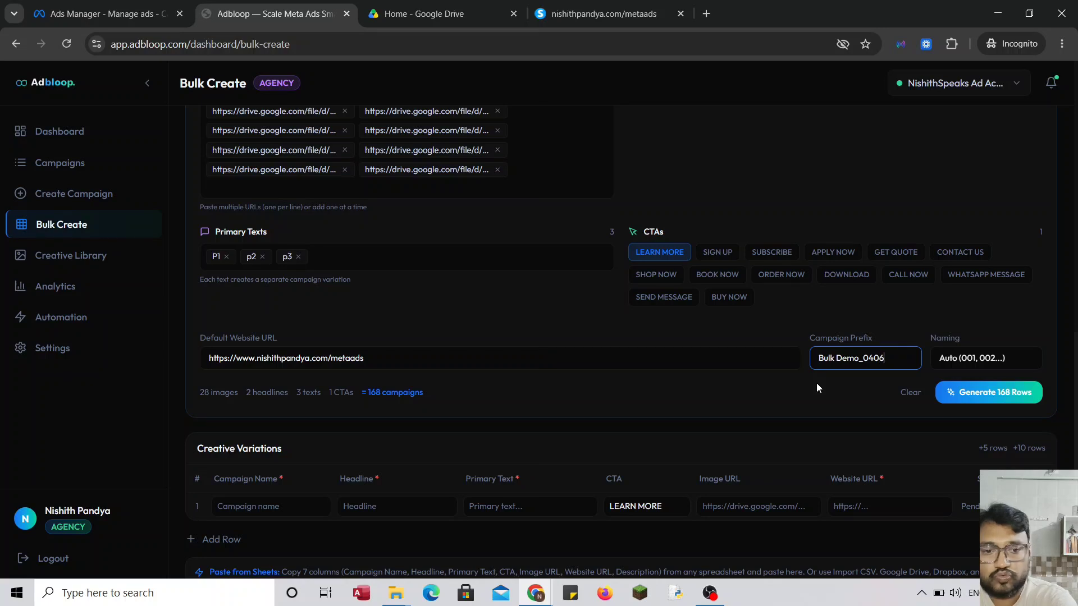
- Generate the campaign rows from all Grid Composer combinations and look through the Creative Variations table
{"action": "left_click", "coordinate": [975, 396]}
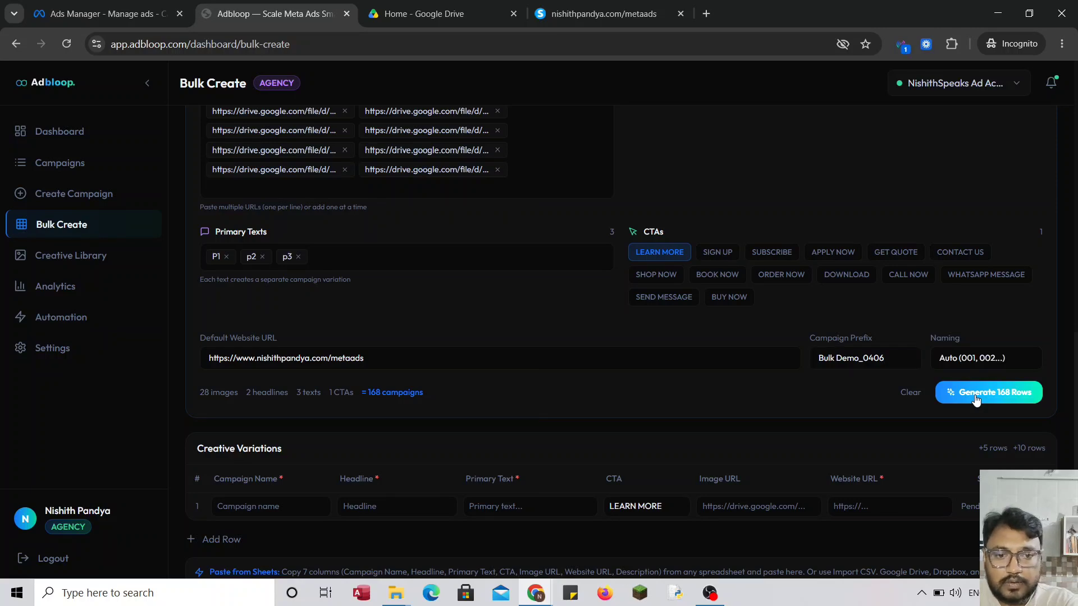
{"action": "scroll", "coordinate": [806, 439], "scroll_direction": "down", "scroll_amount": 5}
{"action": "scroll", "coordinate": [807, 443], "scroll_direction": "down", "scroll_amount": 20}
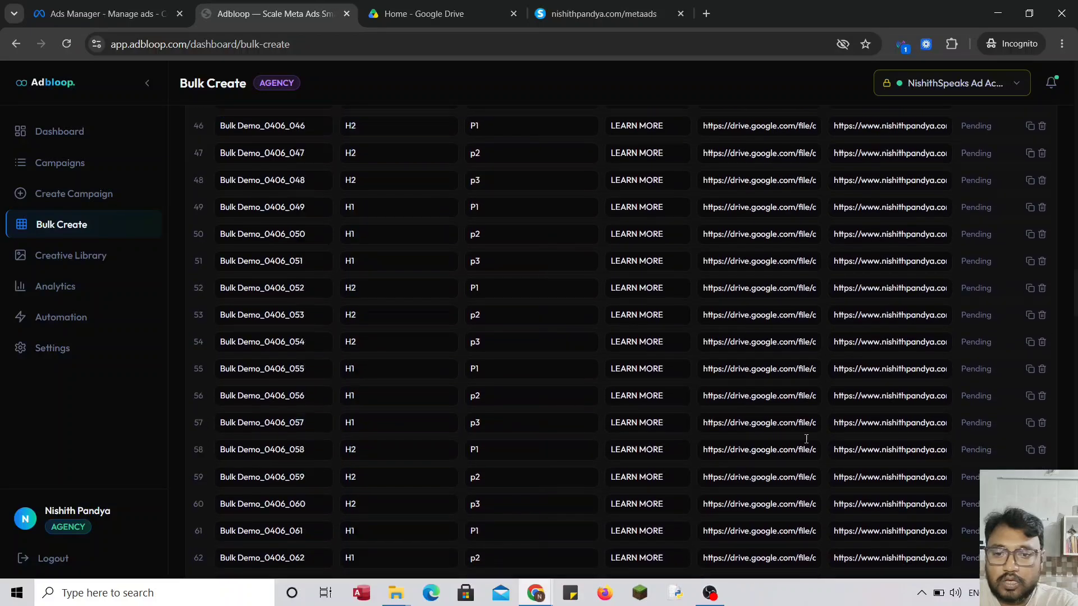
- Validate the generated campaign rows and check their status in the Creative Variations table
{"action": "scroll", "coordinate": [807, 443], "scroll_direction": "up", "scroll_amount": 20}
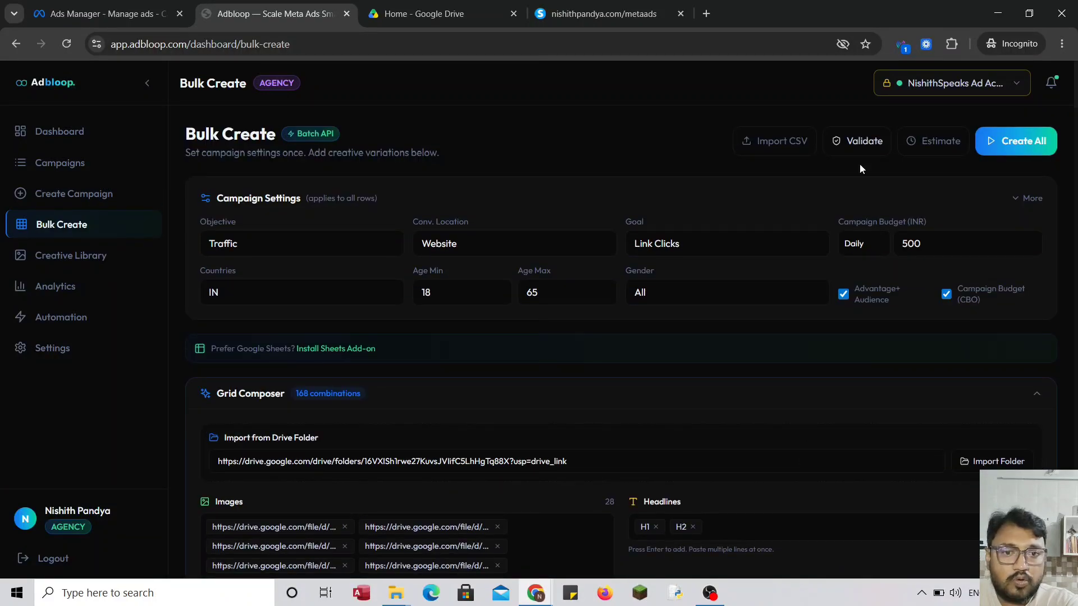
{"action": "left_click", "coordinate": [858, 147]}
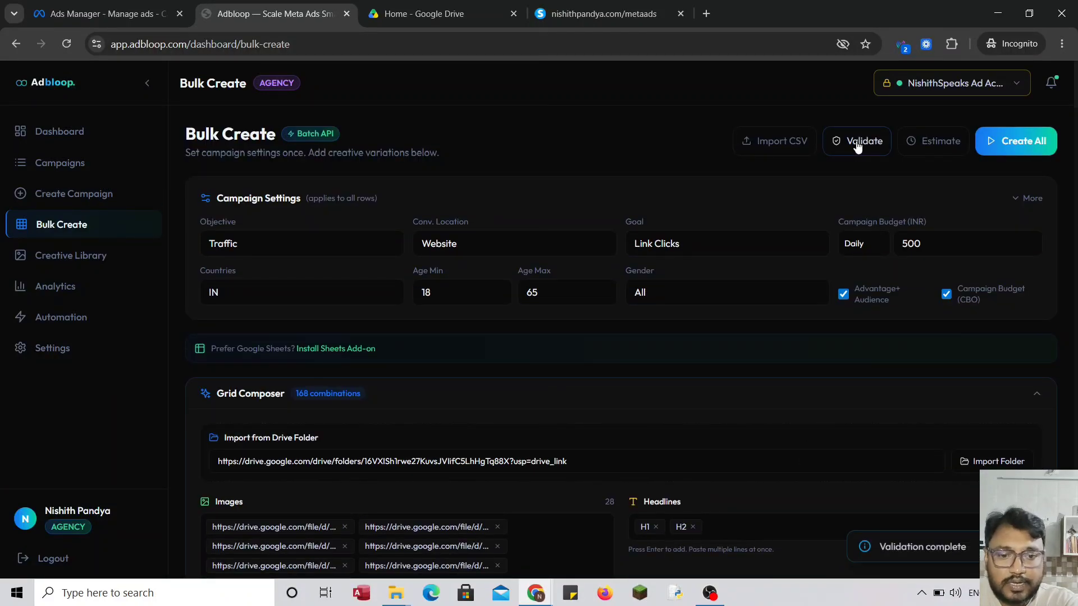
{"action": "scroll", "coordinate": [821, 501], "scroll_direction": "down", "scroll_amount": 10}
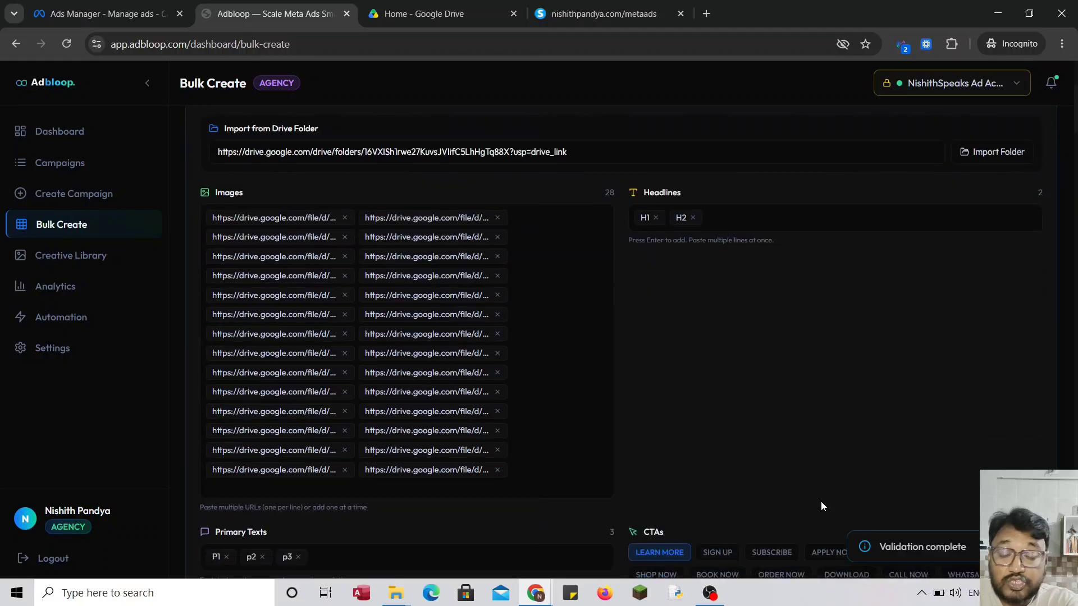
{"action": "scroll", "coordinate": [821, 503], "scroll_direction": "down", "scroll_amount": 5}
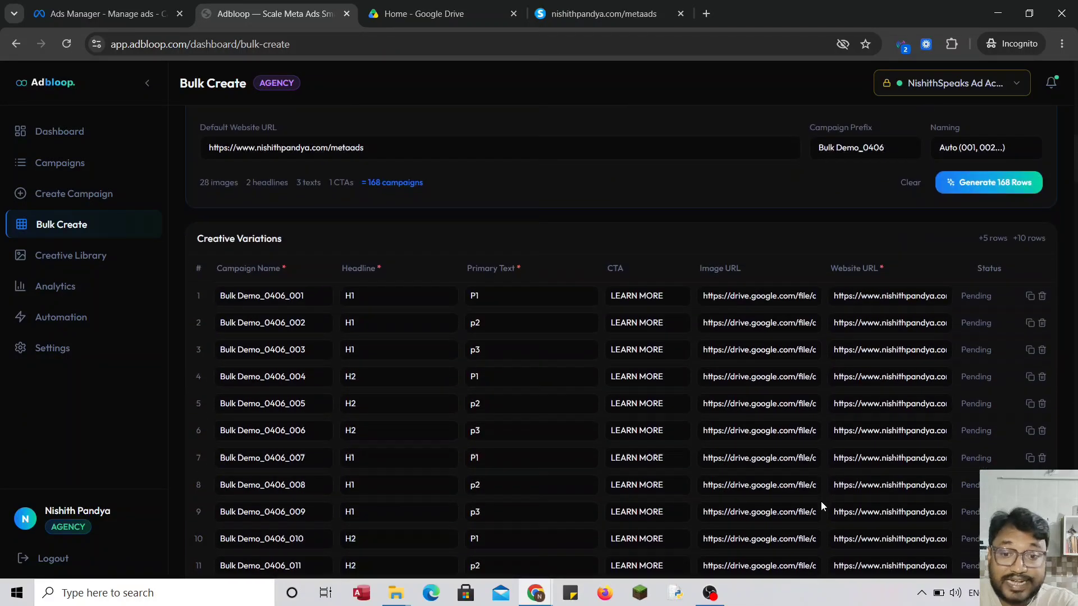
- Estimate how long creating all the generated campaigns will take
{"action": "scroll", "coordinate": [821, 502], "scroll_direction": "up", "scroll_amount": 15}
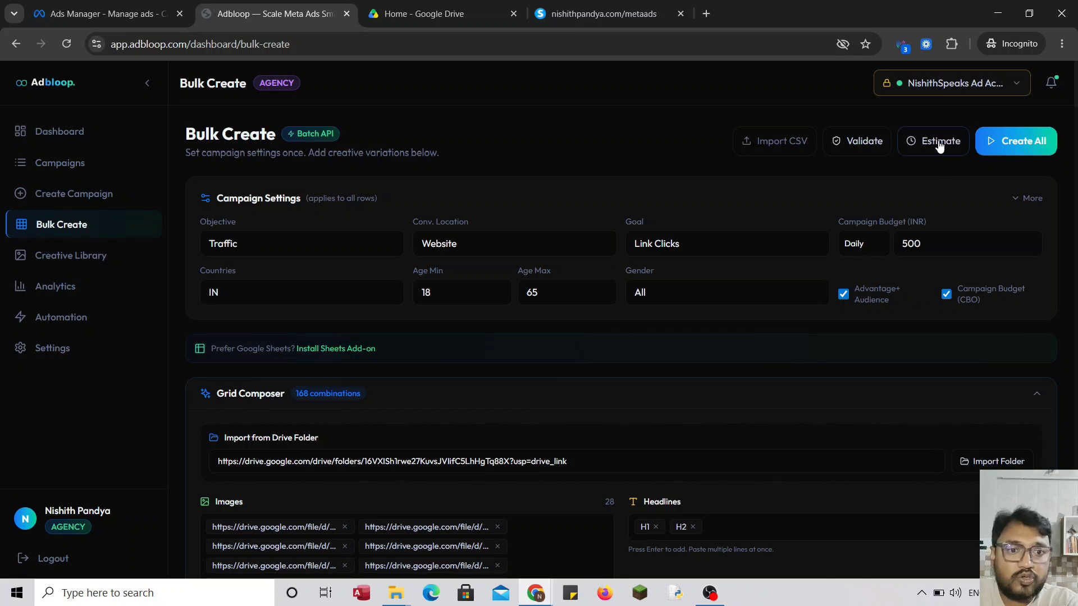
{"action": "left_click", "coordinate": [940, 143]}
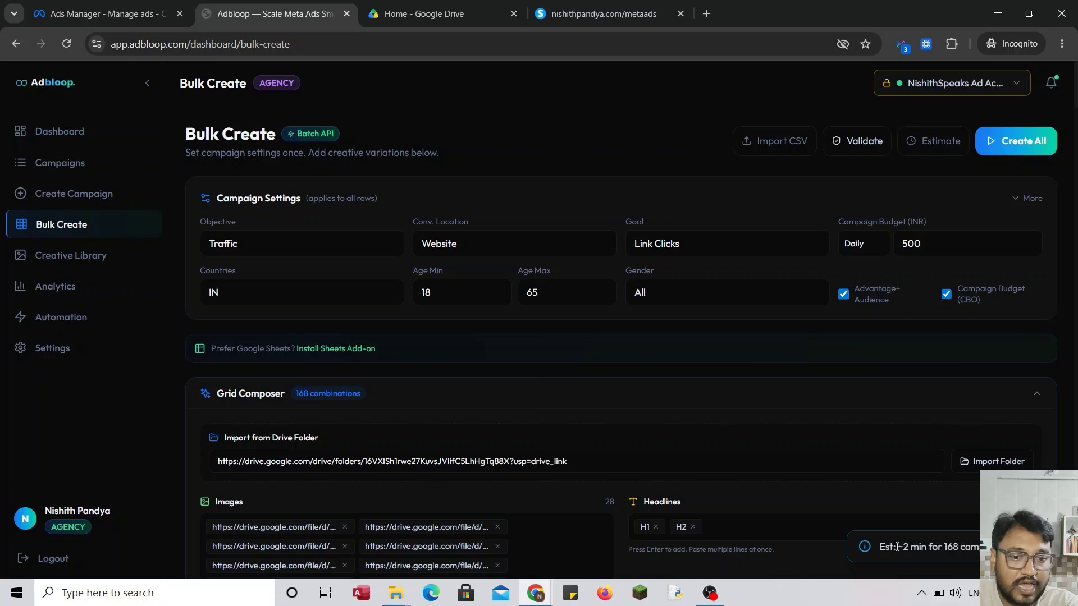
{"action": "left_click_drag", "start_coordinate": [896, 547], "coordinate": [985, 547]}
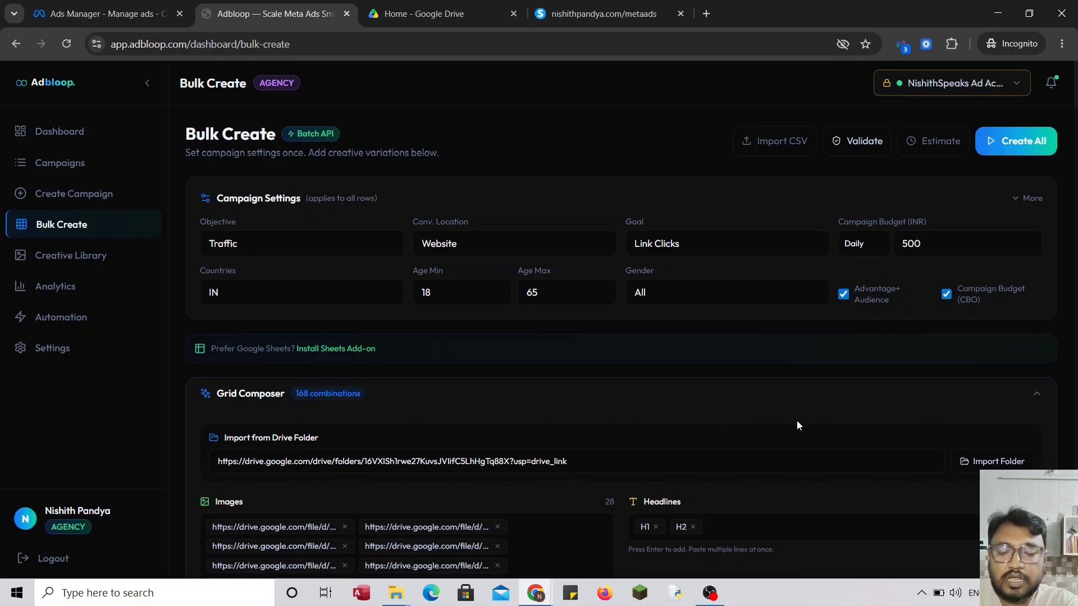
{"action": "scroll", "coordinate": [799, 425], "scroll_direction": "down", "scroll_amount": 3}
{"action": "scroll", "coordinate": [798, 425], "scroll_direction": "up", "scroll_amount": 3}
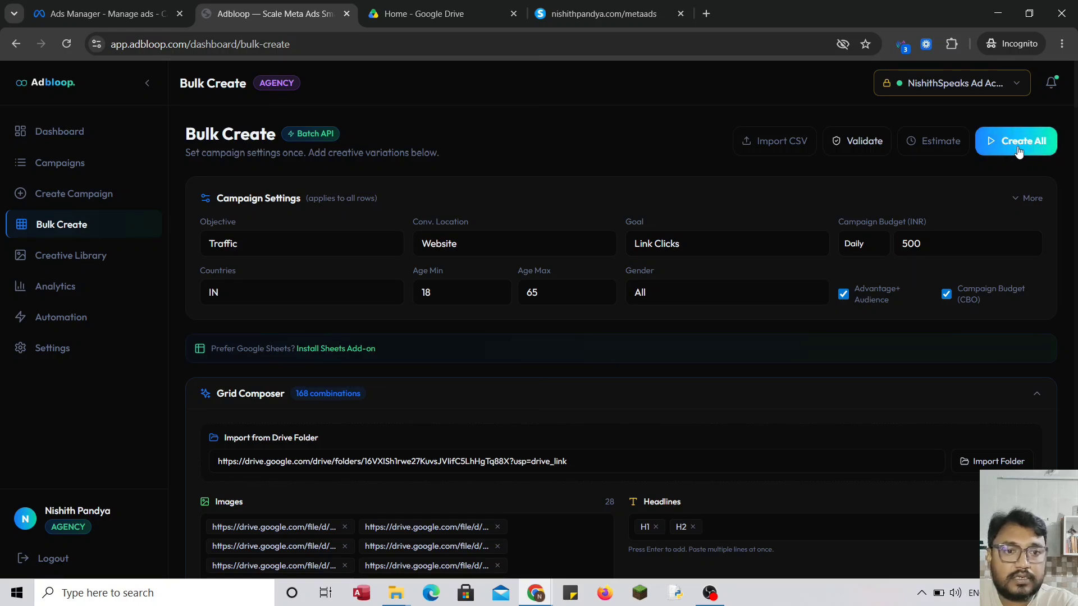
- Create all the generated campaigns in bulk and monitor the batch progress until it finishes
{"action": "left_click", "coordinate": [1019, 147]}
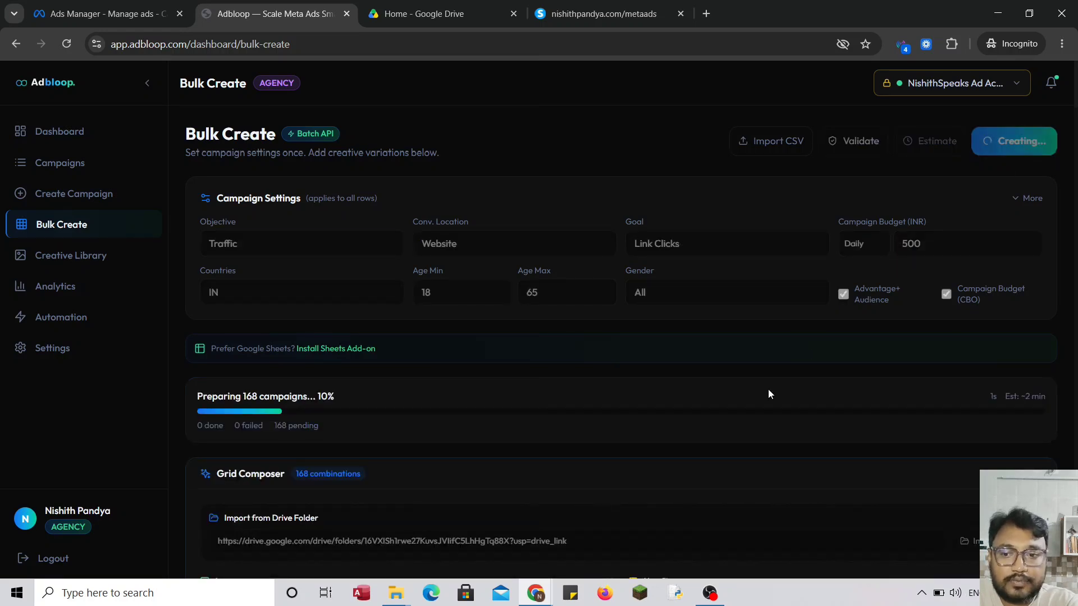
{"action": "scroll", "coordinate": [730, 402], "scroll_direction": "down", "scroll_amount": 1}
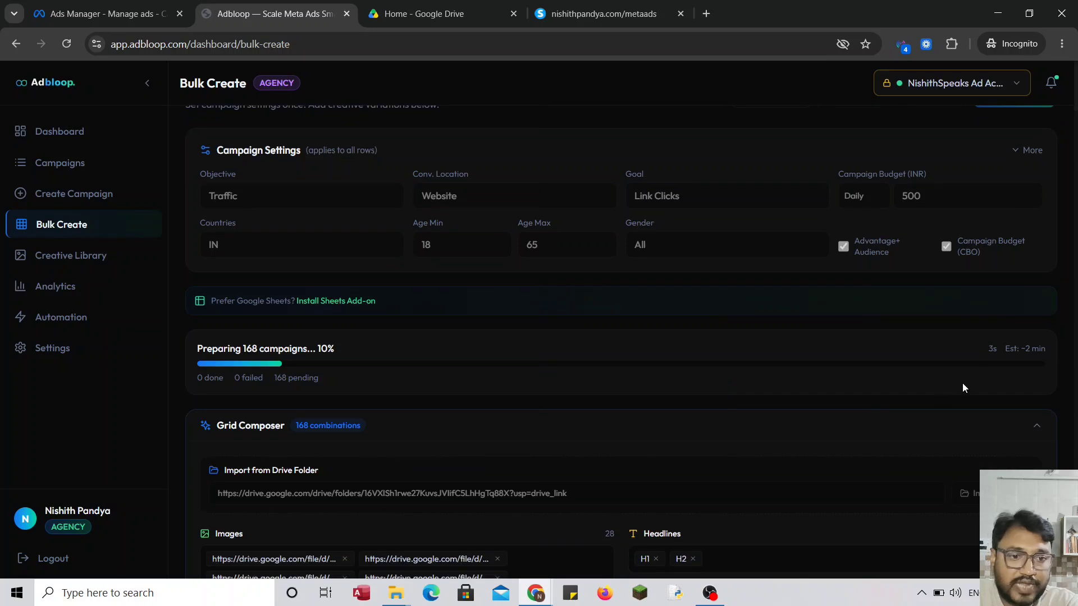
{"action": "left_click_drag", "start_coordinate": [987, 349], "coordinate": [1048, 351]}
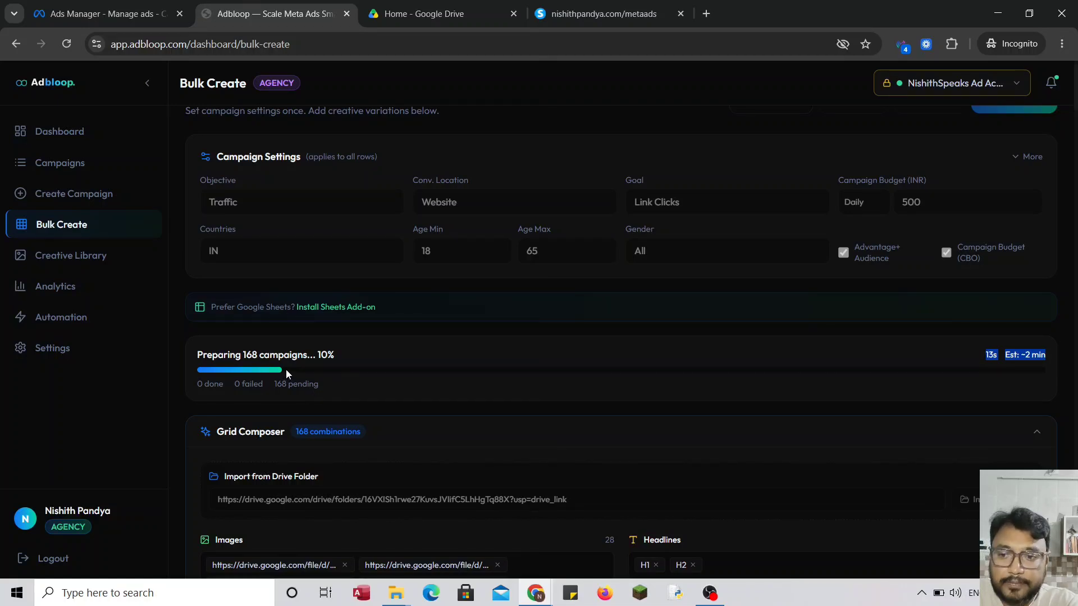
{"action": "scroll", "coordinate": [517, 355], "scroll_direction": "down", "scroll_amount": 1}
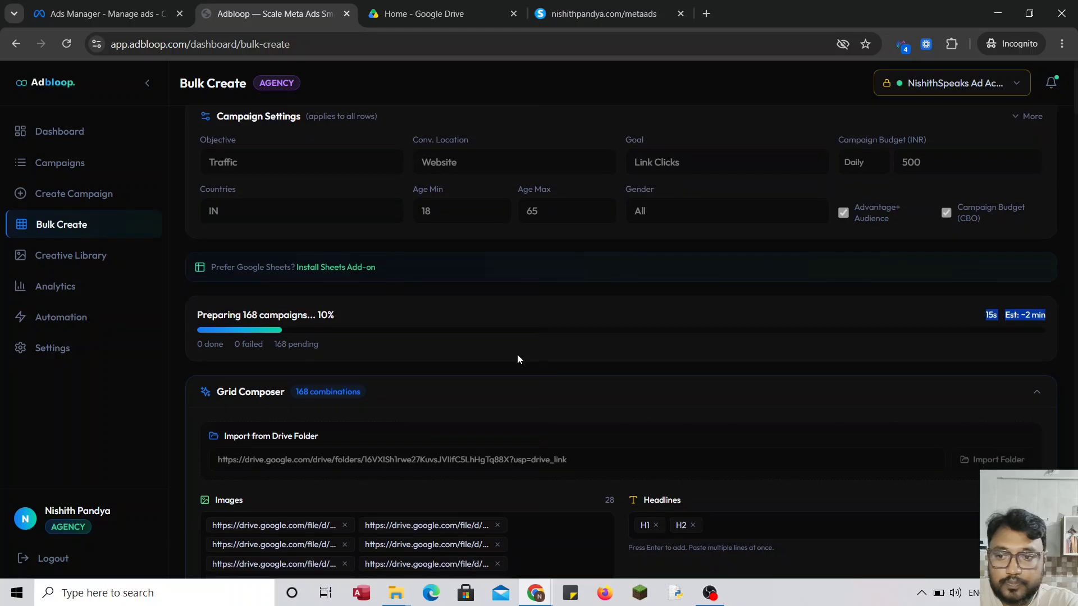
{"action": "scroll", "coordinate": [574, 344], "scroll_direction": "up", "scroll_amount": 1}
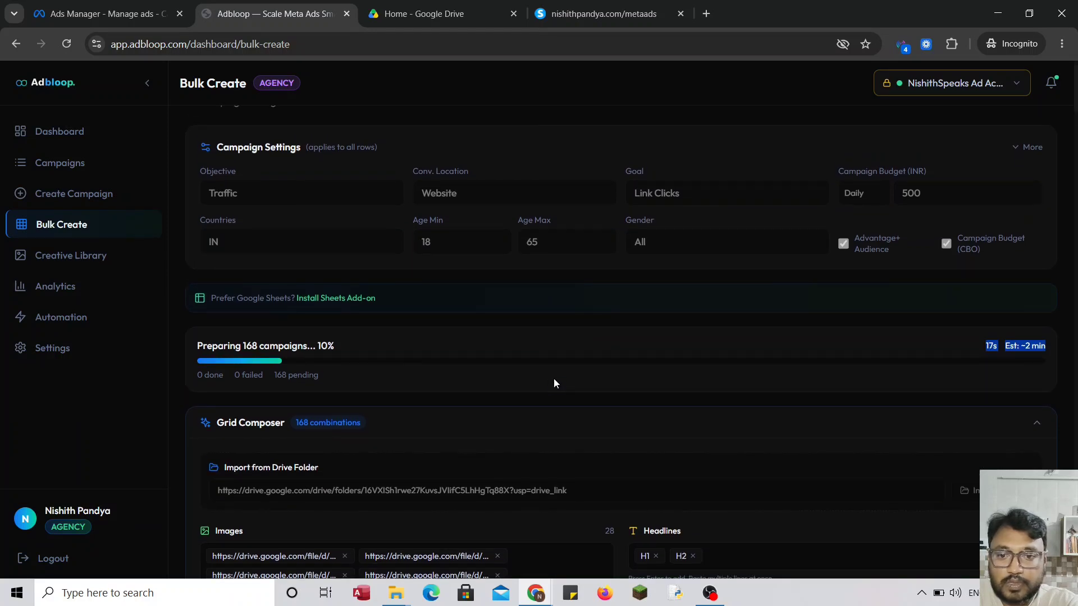
{"action": "scroll", "coordinate": [601, 376], "scroll_direction": "up", "scroll_amount": 2}
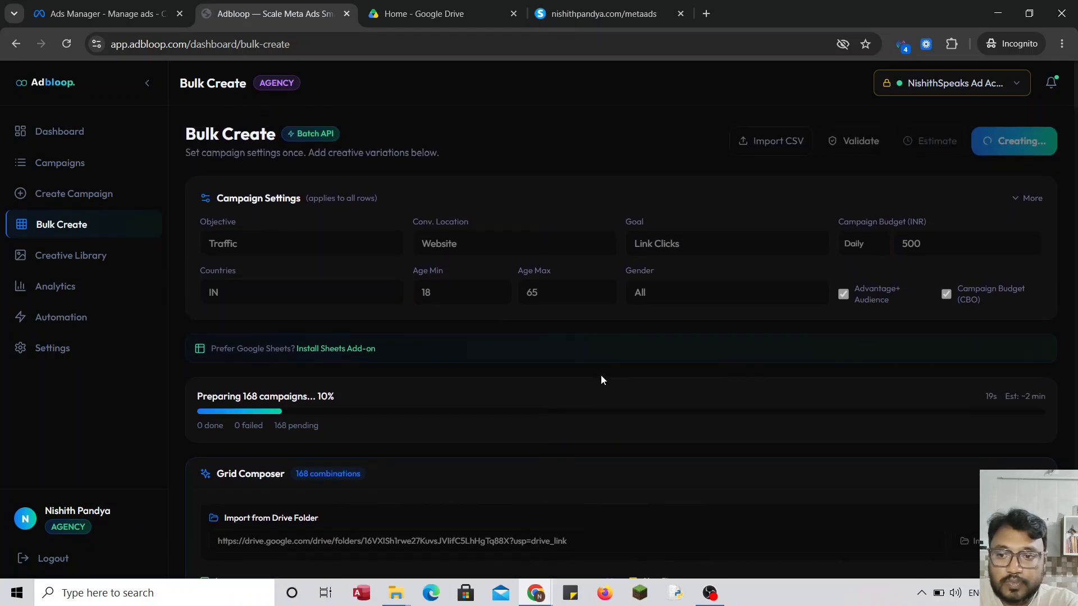
{"action": "scroll", "coordinate": [602, 378], "scroll_direction": "down", "scroll_amount": 1}
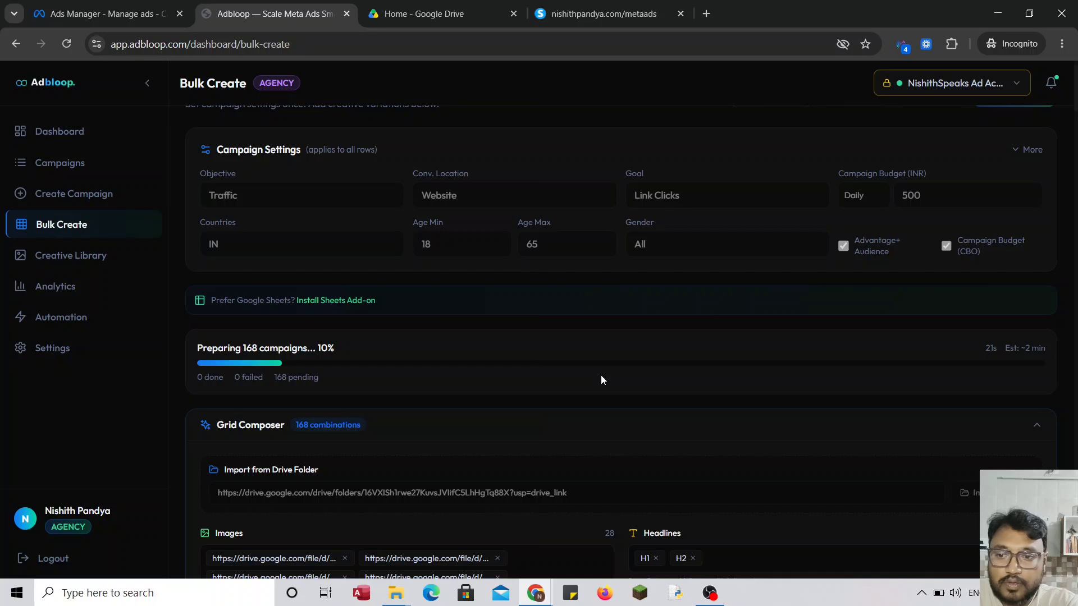
{"action": "scroll", "coordinate": [601, 380], "scroll_direction": "up", "scroll_amount": 1}
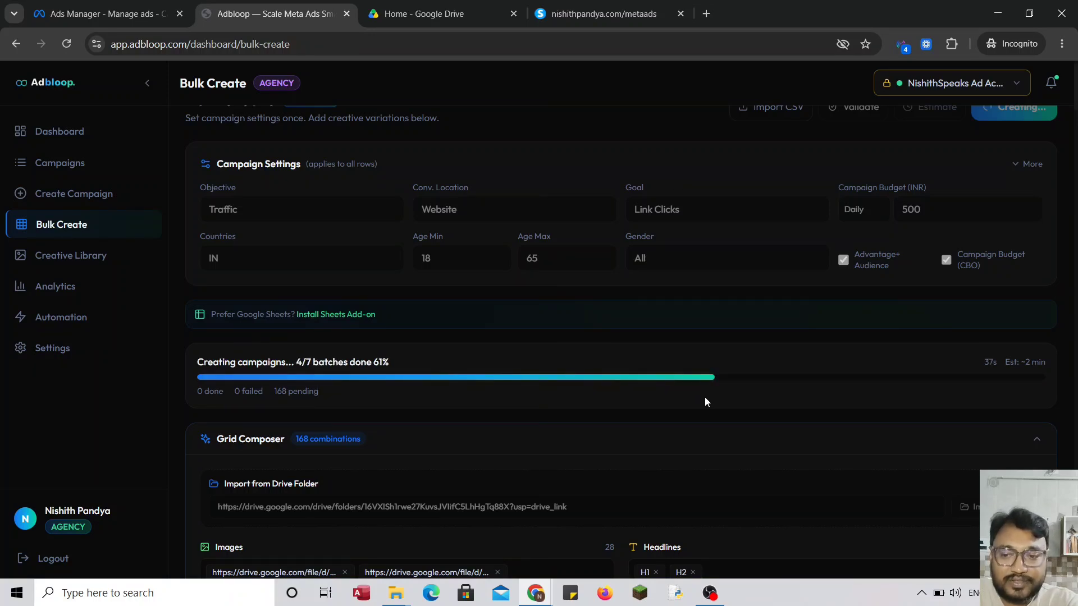
{"action": "scroll", "coordinate": [705, 398], "scroll_direction": "down", "scroll_amount": 1}
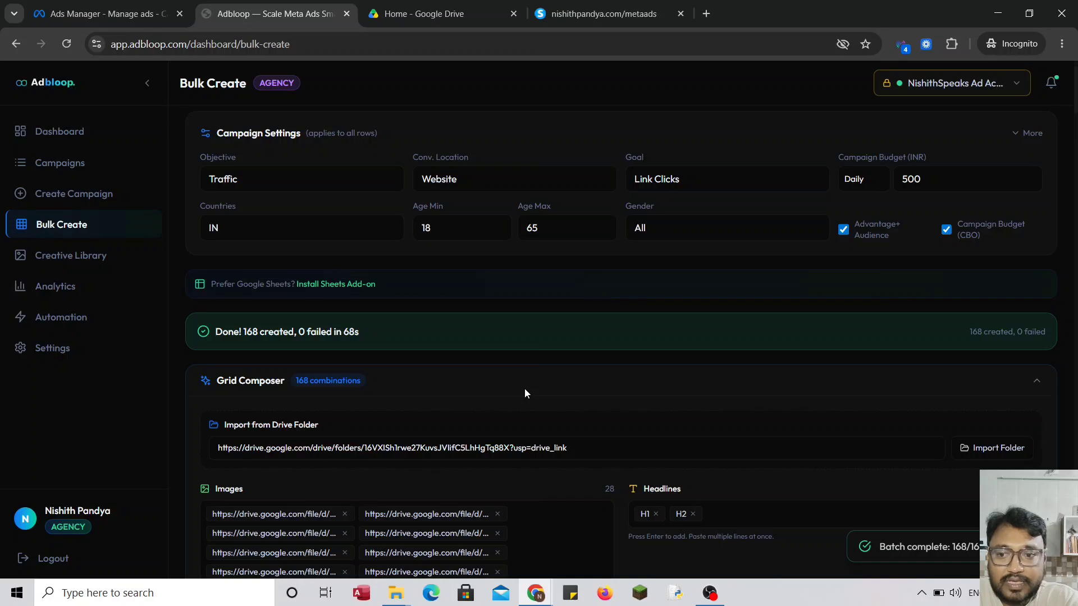
- Review the creation summary and check the status of each campaign row in the Creative Variations table
{"action": "scroll", "coordinate": [525, 389], "scroll_direction": "down", "scroll_amount": 1}
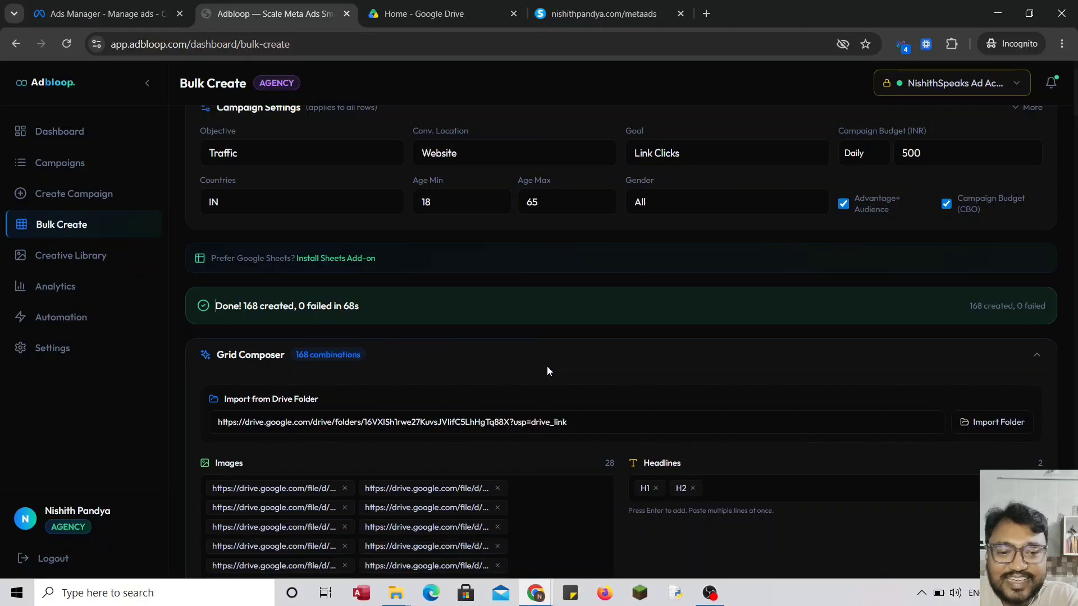
{"action": "scroll", "coordinate": [547, 367], "scroll_direction": "down", "scroll_amount": 20}
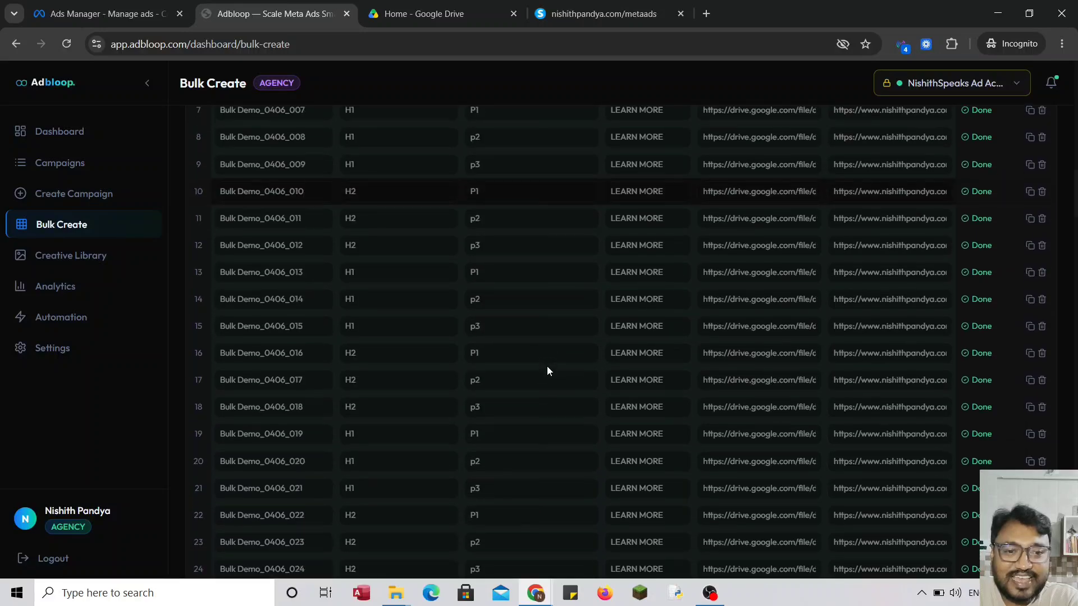
{"action": "scroll", "coordinate": [547, 368], "scroll_direction": "up", "scroll_amount": 20}
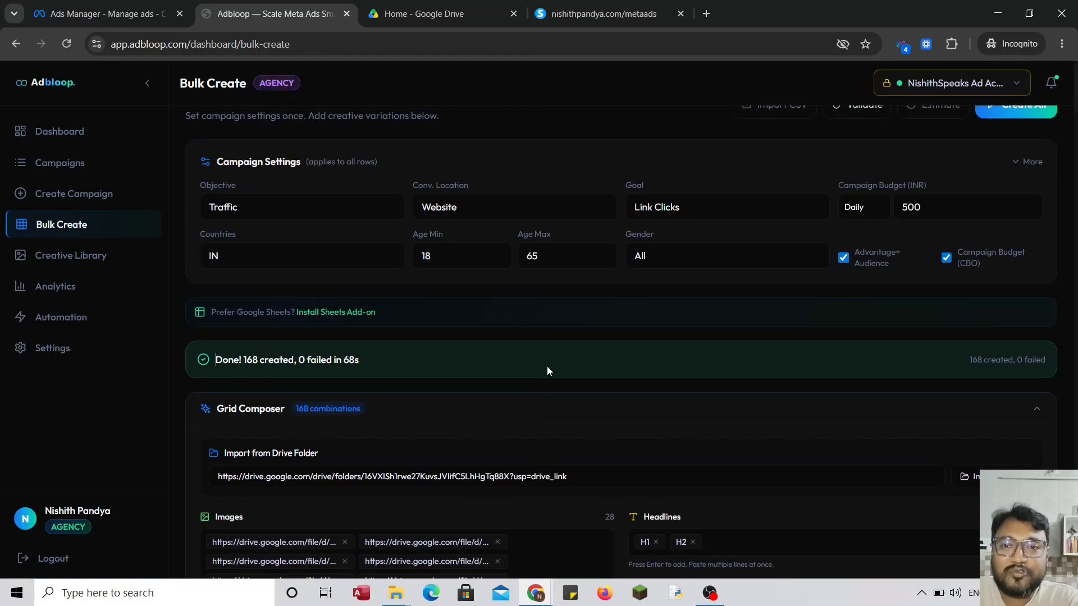
{"action": "scroll", "coordinate": [548, 371], "scroll_direction": "up", "scroll_amount": 1}
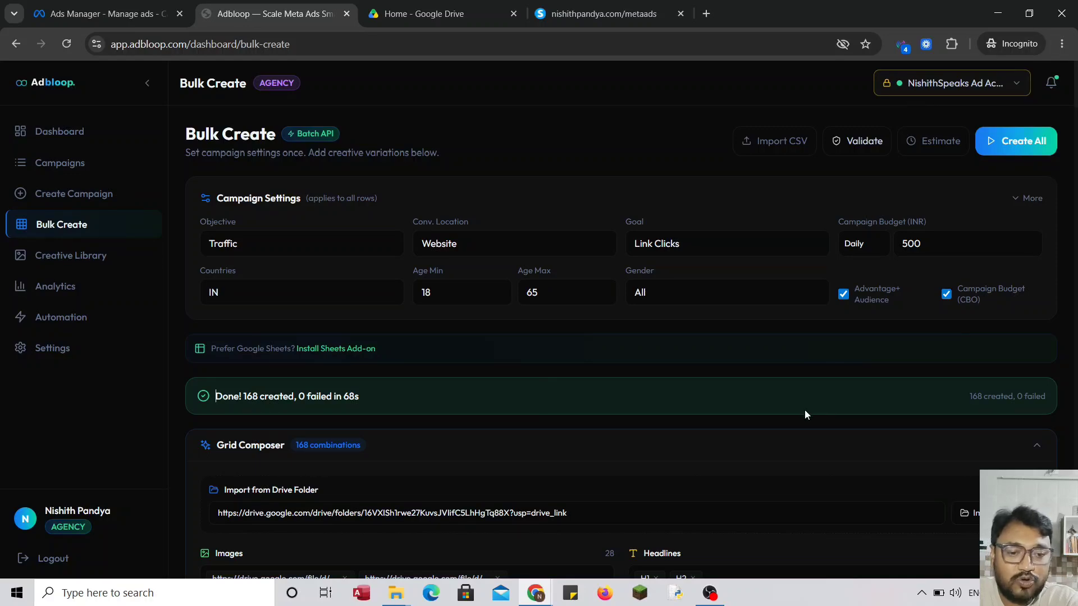
{"action": "scroll", "coordinate": [804, 415], "scroll_direction": "down", "scroll_amount": 20}
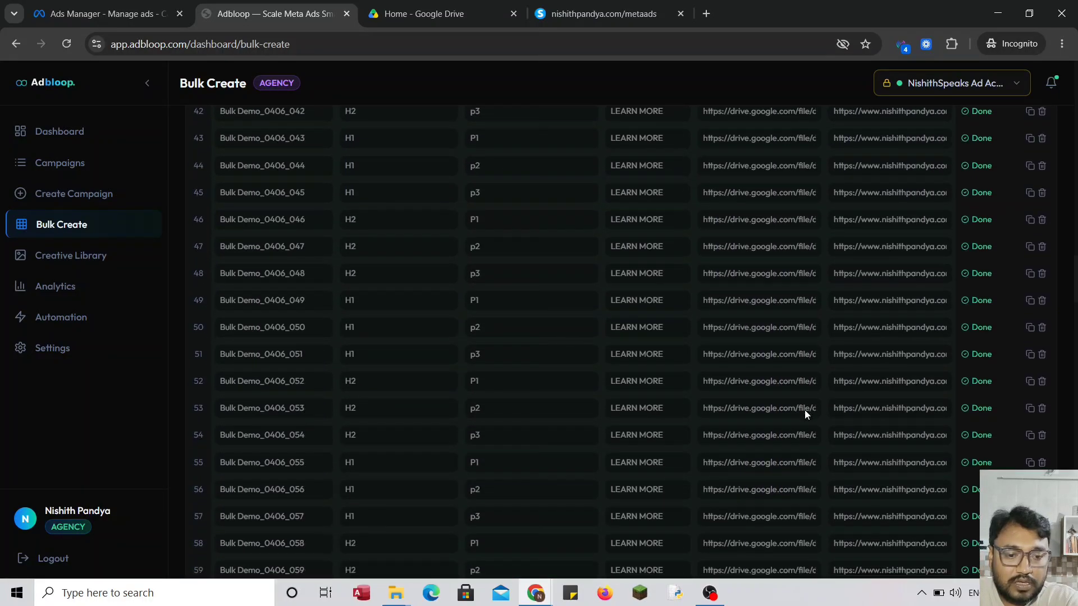
{"action": "scroll", "coordinate": [805, 411], "scroll_direction": "down", "scroll_amount": 13}
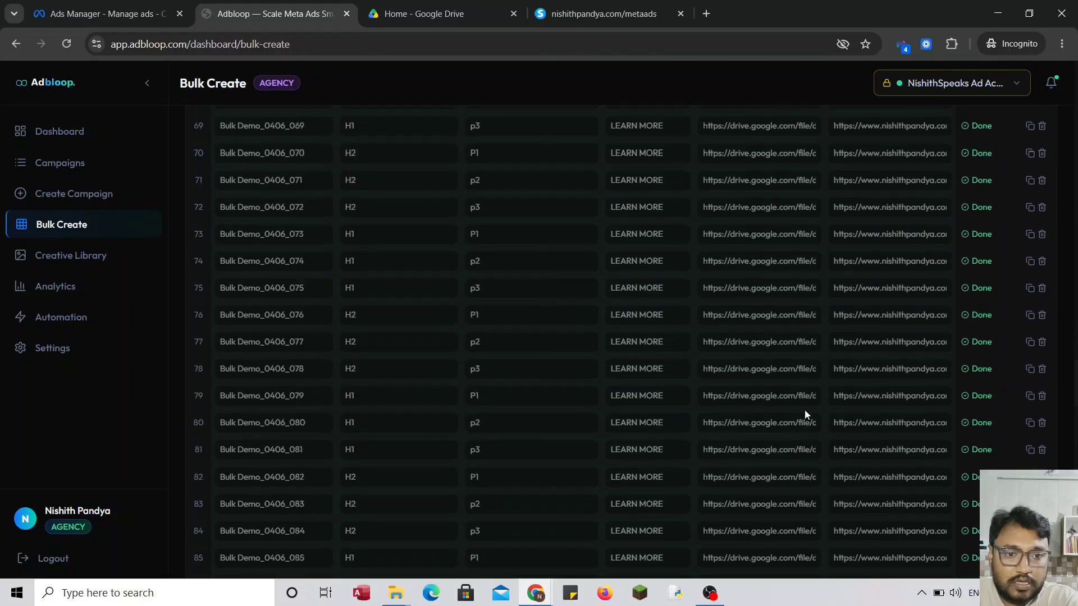
{"action": "scroll", "coordinate": [805, 412], "scroll_direction": "up", "scroll_amount": 20}
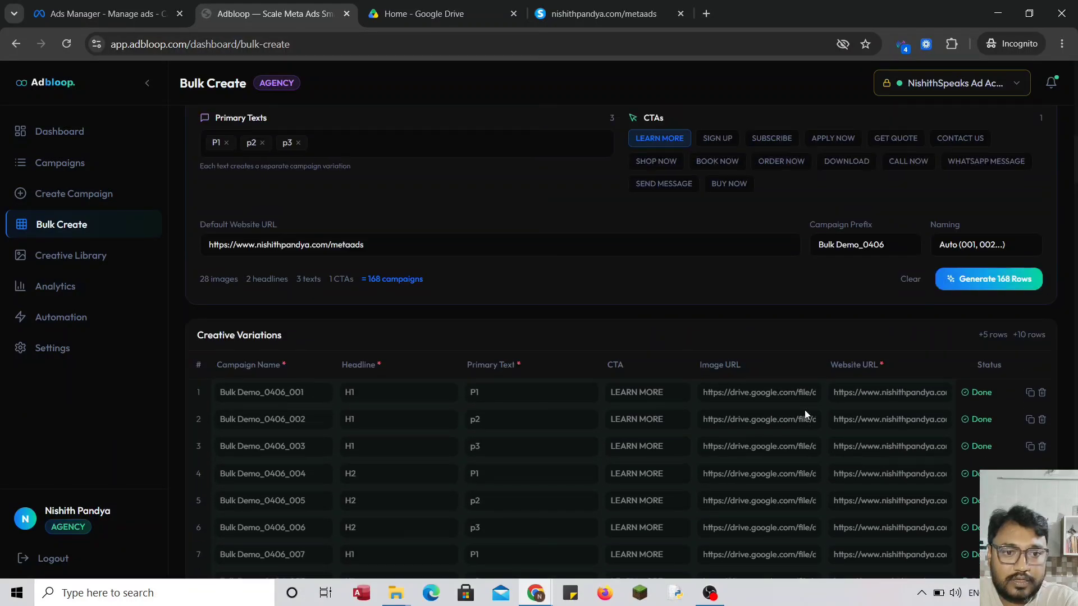
{"action": "scroll", "coordinate": [804, 413], "scroll_direction": "up", "scroll_amount": 2}
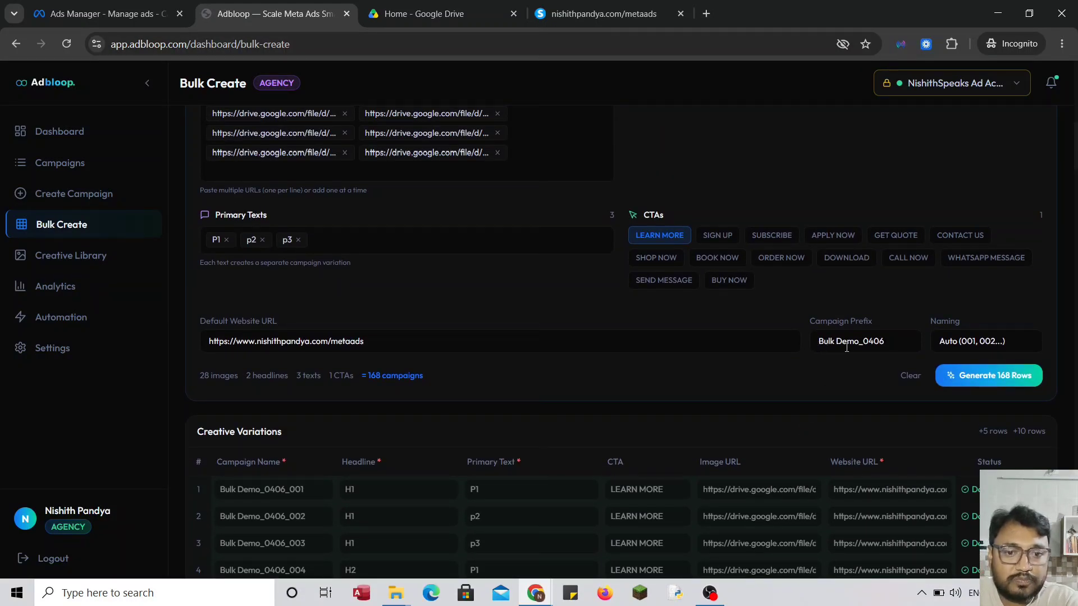
- Switch to Meta Ads Manager and filter the campaigns by names containing "Bulk Demo_0406"
{"action": "left_click", "coordinate": [110, 12]}
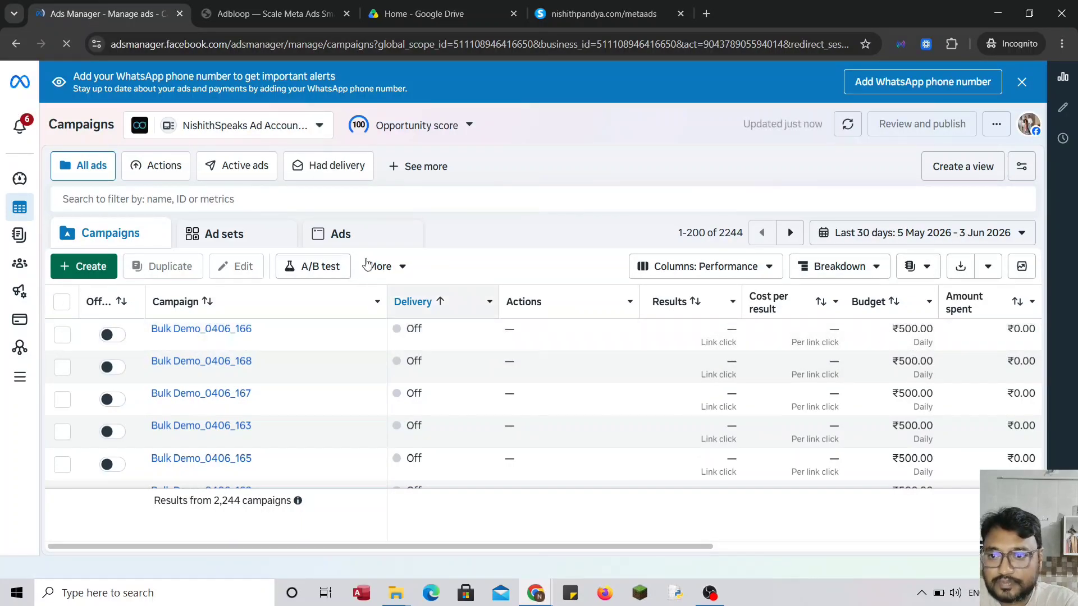
{"action": "left_click", "coordinate": [200, 200]}
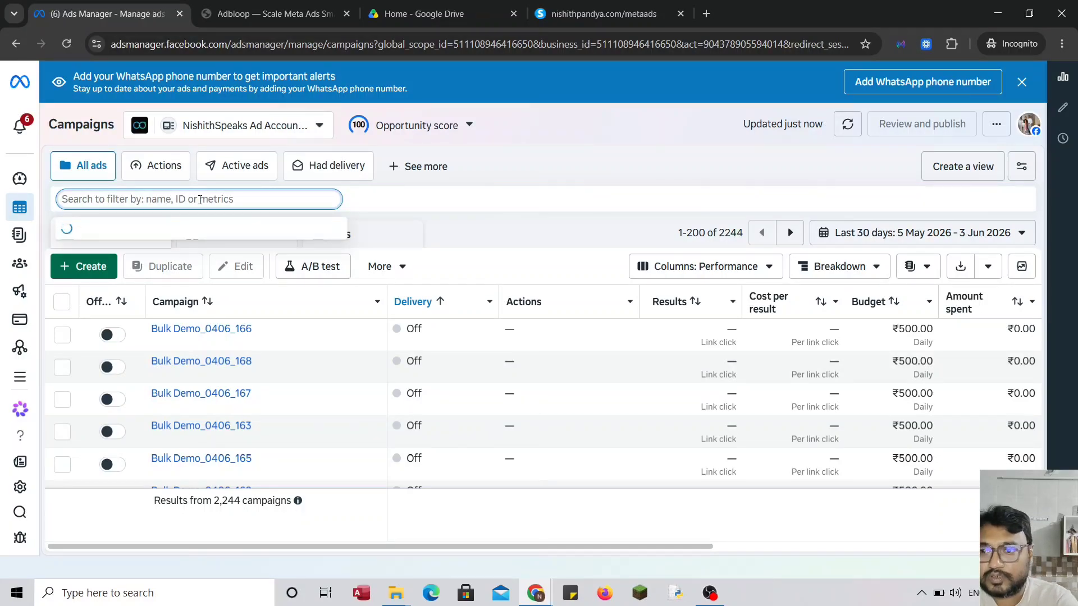
{"action": "type", "text": "Bulk"}
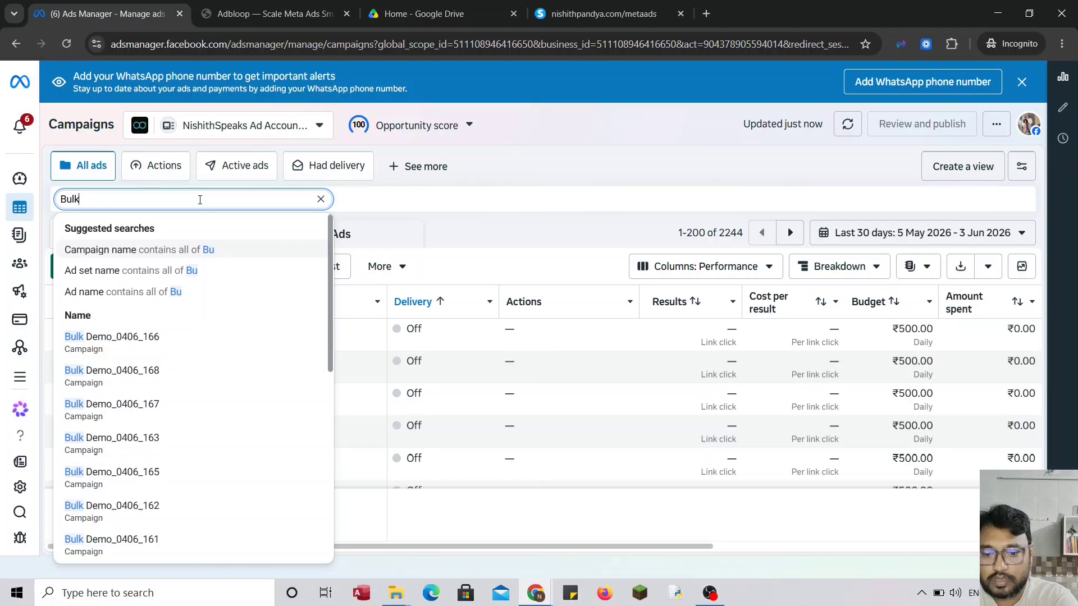
{"action": "type", "text": " Demo"}
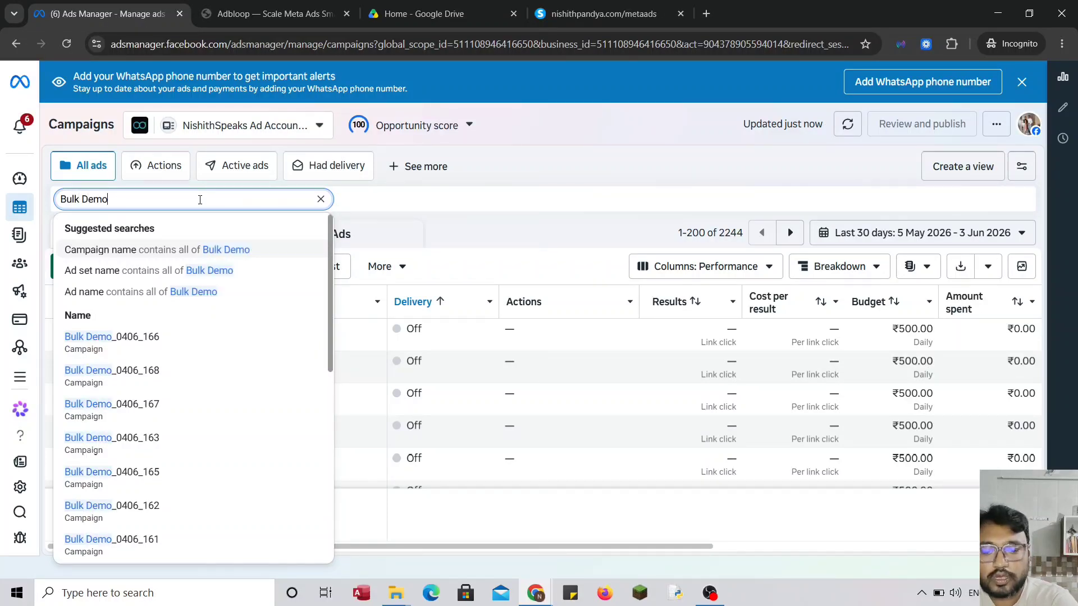
{"action": "type", "text": "_0"}
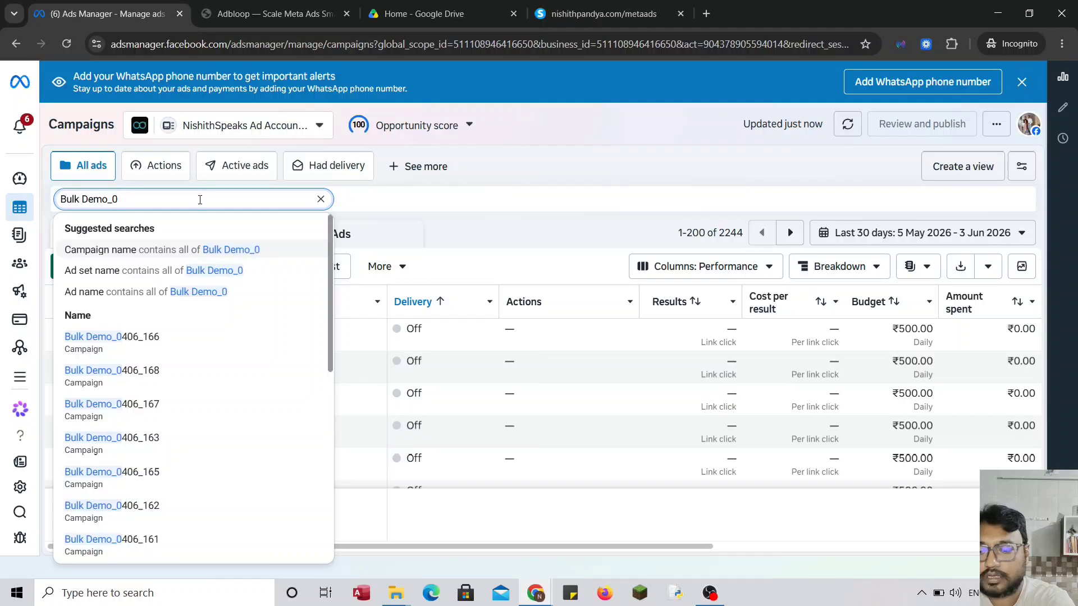
{"action": "type", "text": "406"}
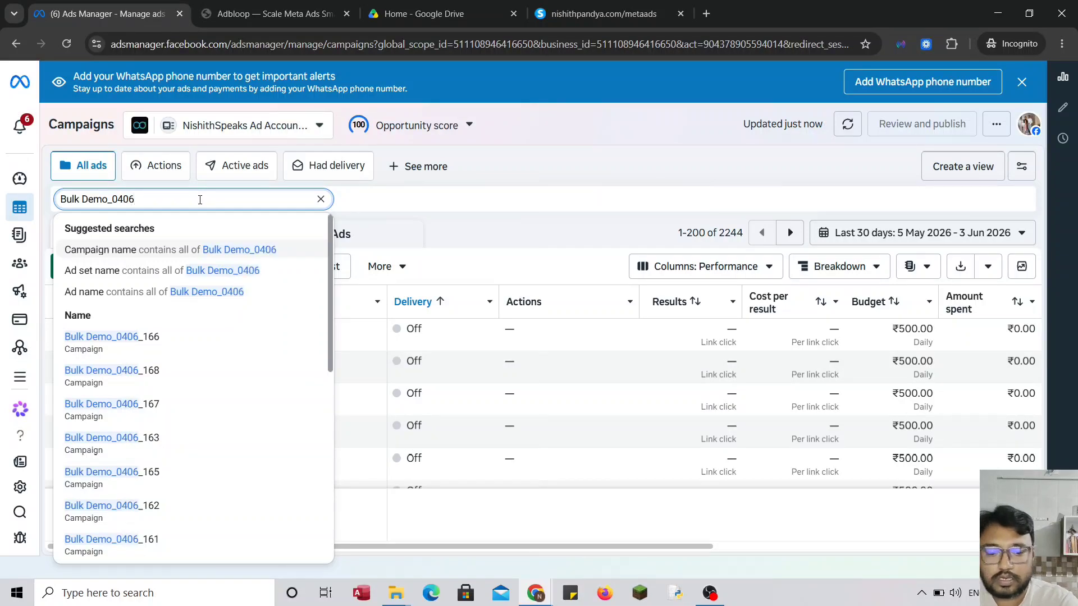
{"action": "key", "text": "Return"}
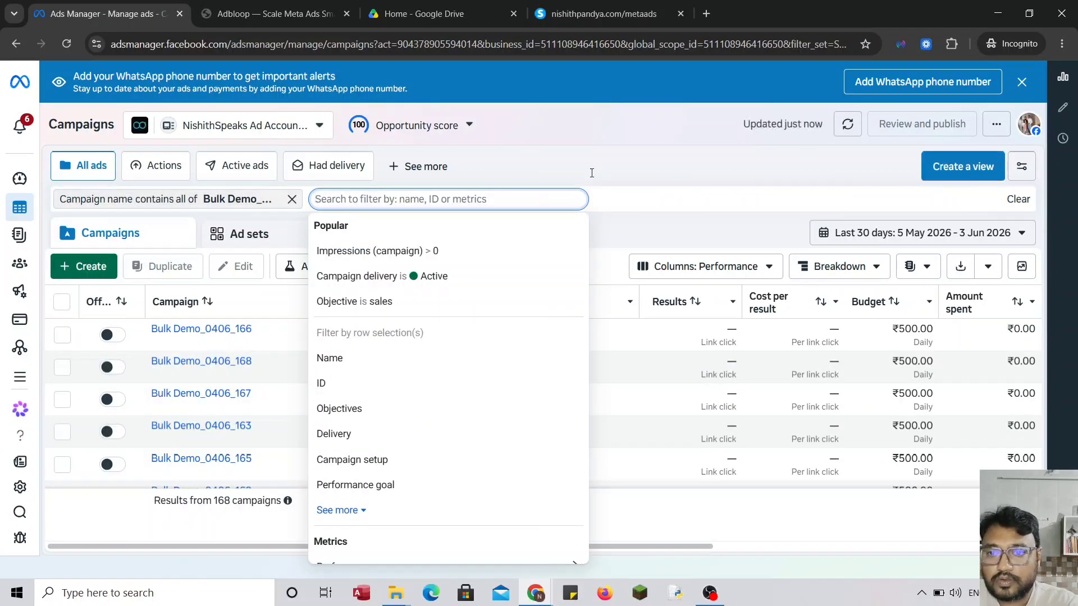
{"action": "left_click", "coordinate": [643, 164]}
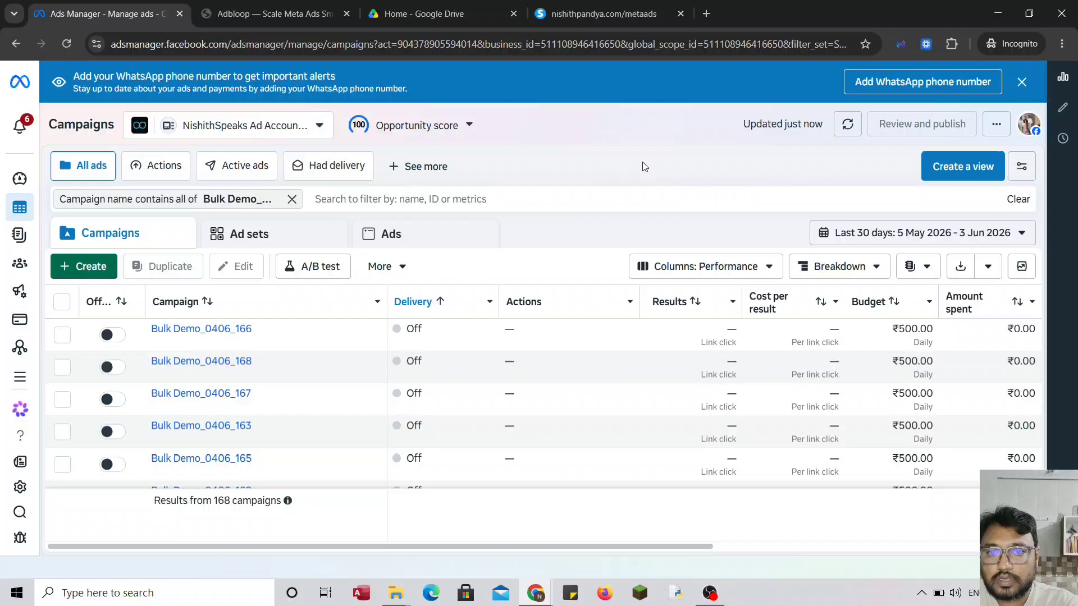
- Select all the filtered campaigns, inspect their ad sets and ads, and return to the campaign list
{"action": "left_click", "coordinate": [61, 303]}
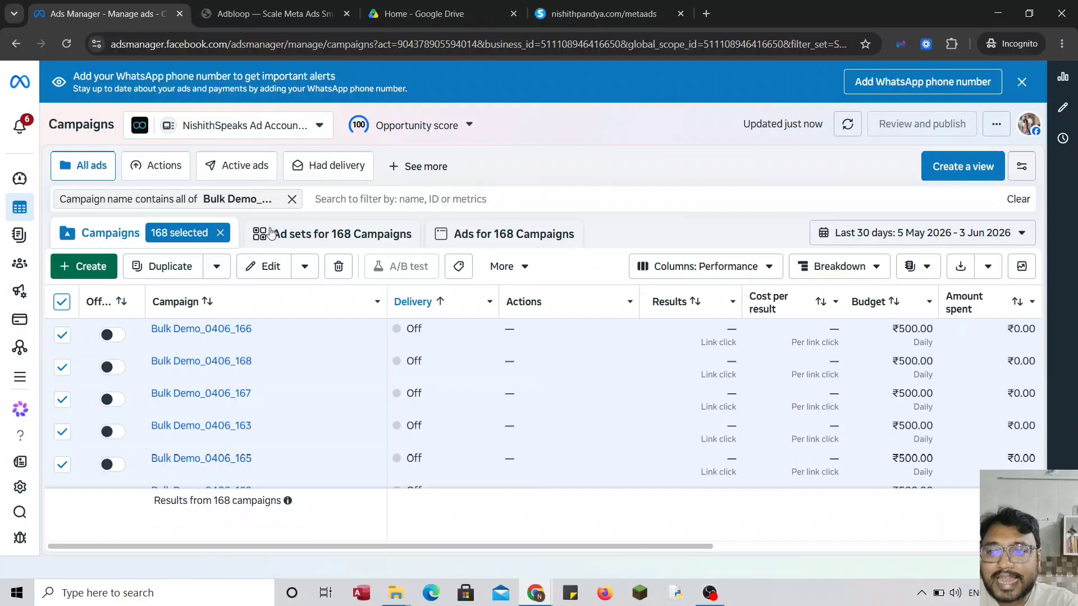
{"action": "left_click", "coordinate": [387, 244]}
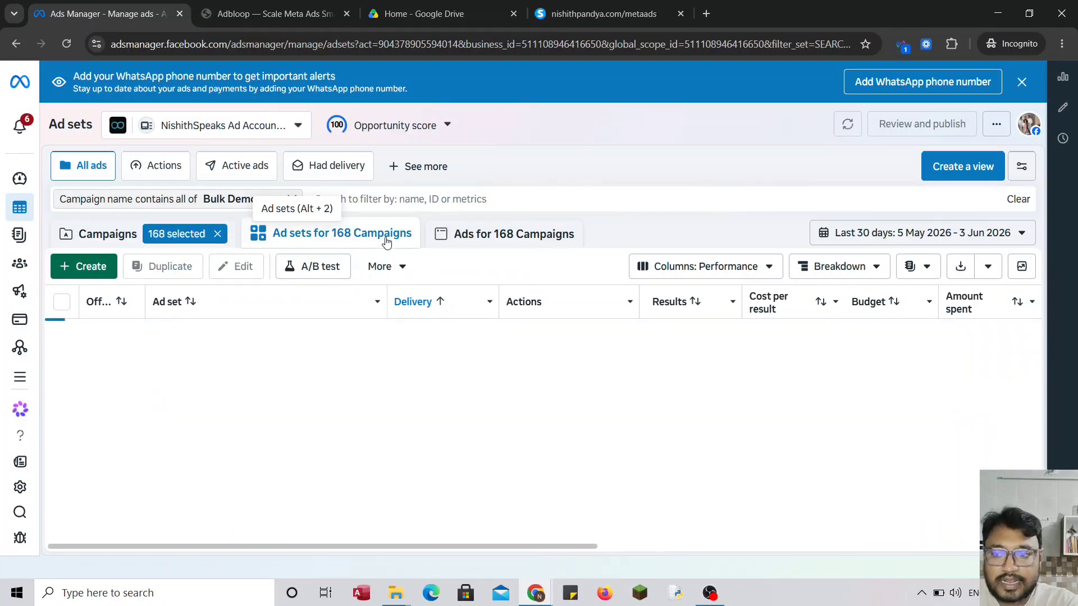
{"action": "left_click", "coordinate": [508, 237]}
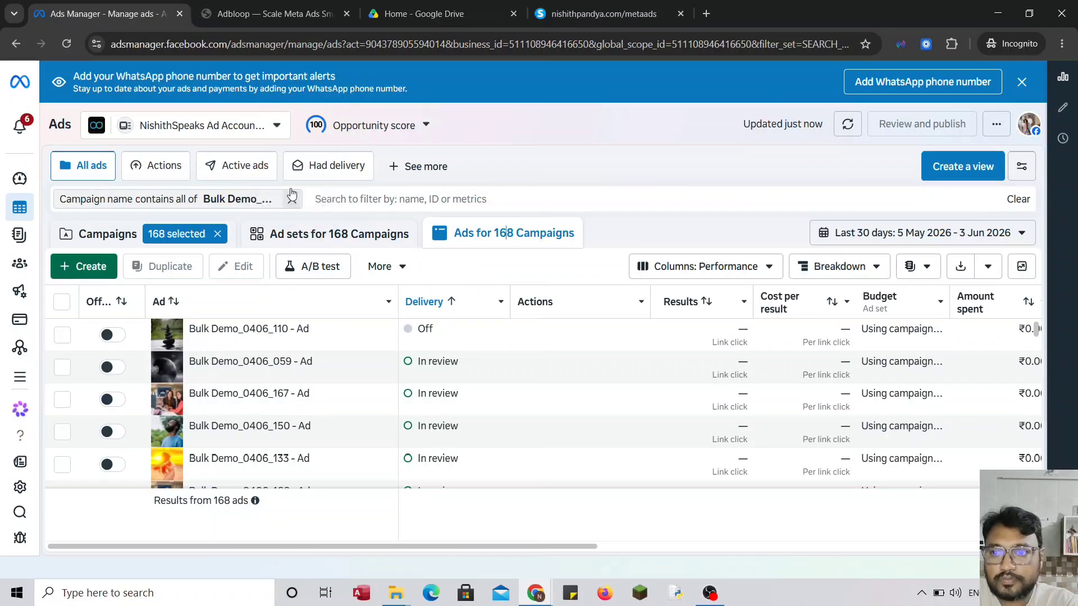
{"action": "left_click", "coordinate": [108, 234]}
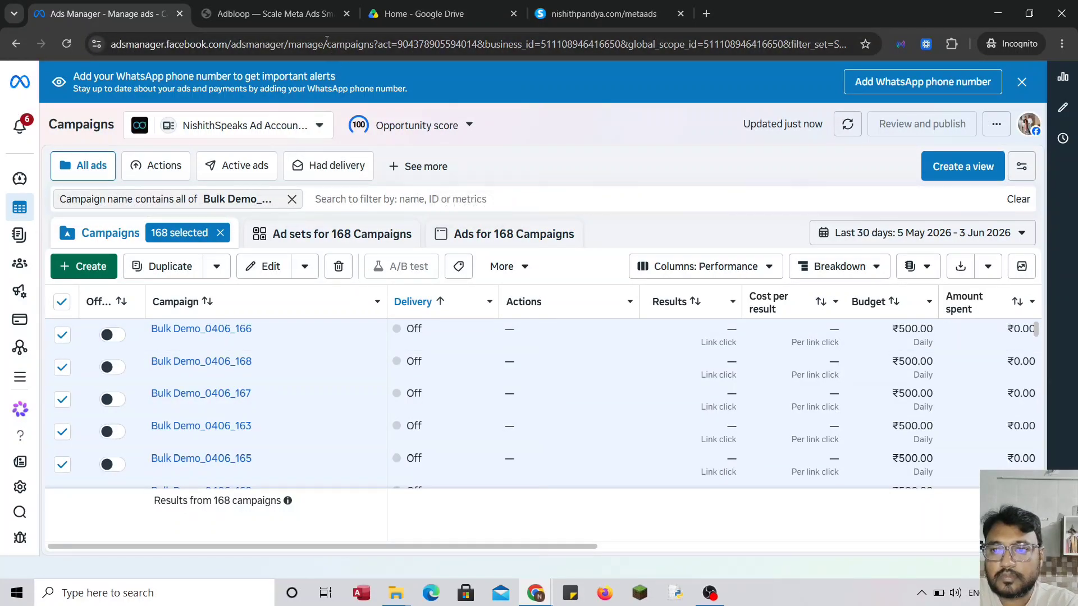
- Switch back to Adbloop and look through the existing campaigns with their statuses and available actions
{"action": "left_click", "coordinate": [298, 15]}
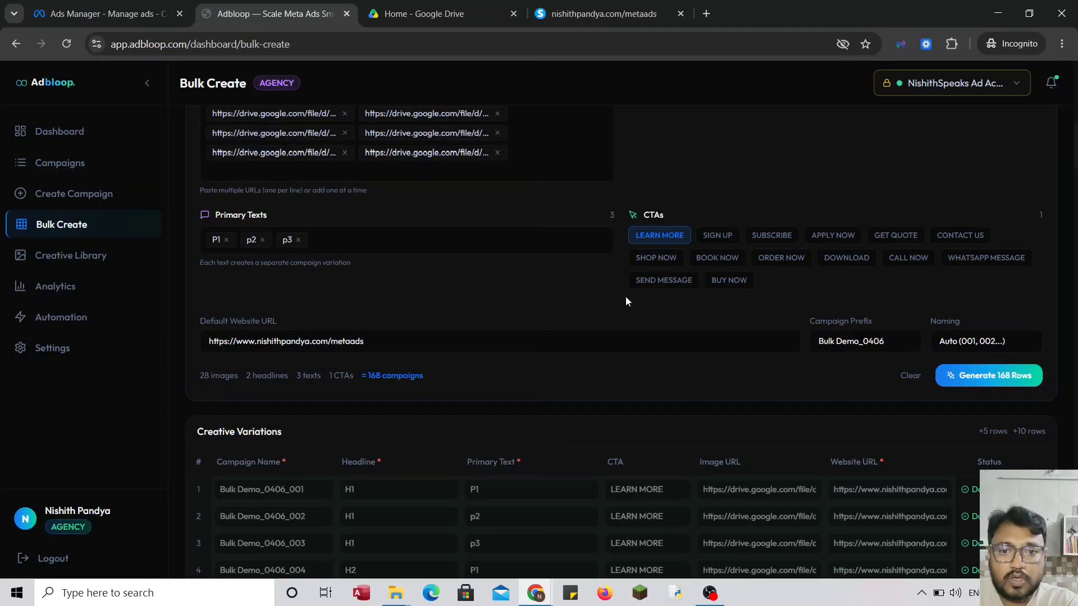
{"action": "scroll", "coordinate": [625, 296], "scroll_direction": "up", "scroll_amount": 7}
{"action": "scroll", "coordinate": [626, 297], "scroll_direction": "up", "scroll_amount": 1}
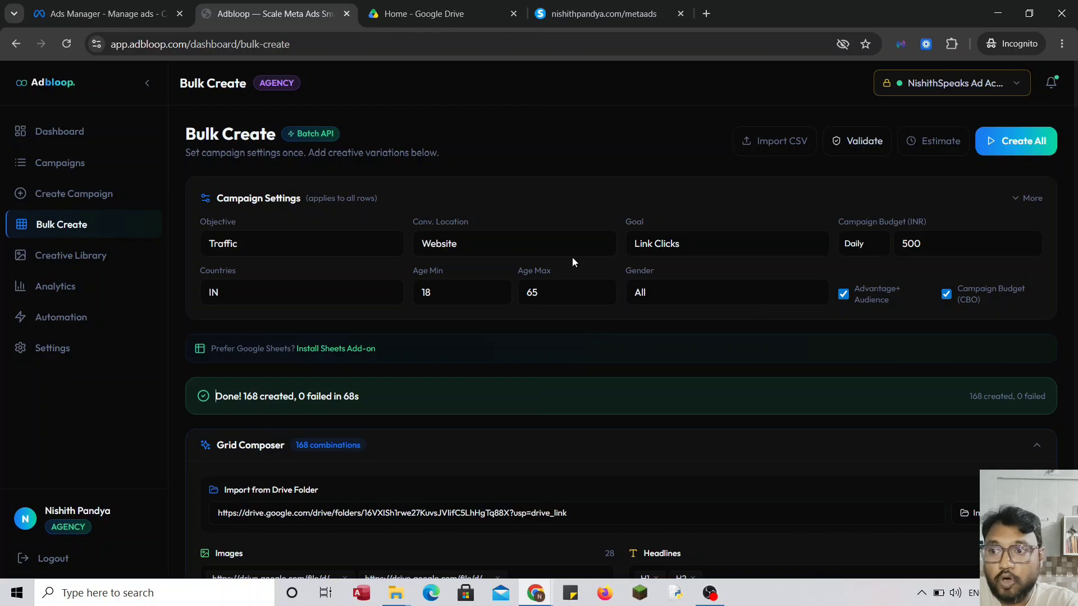
{"action": "left_click", "coordinate": [76, 165]}
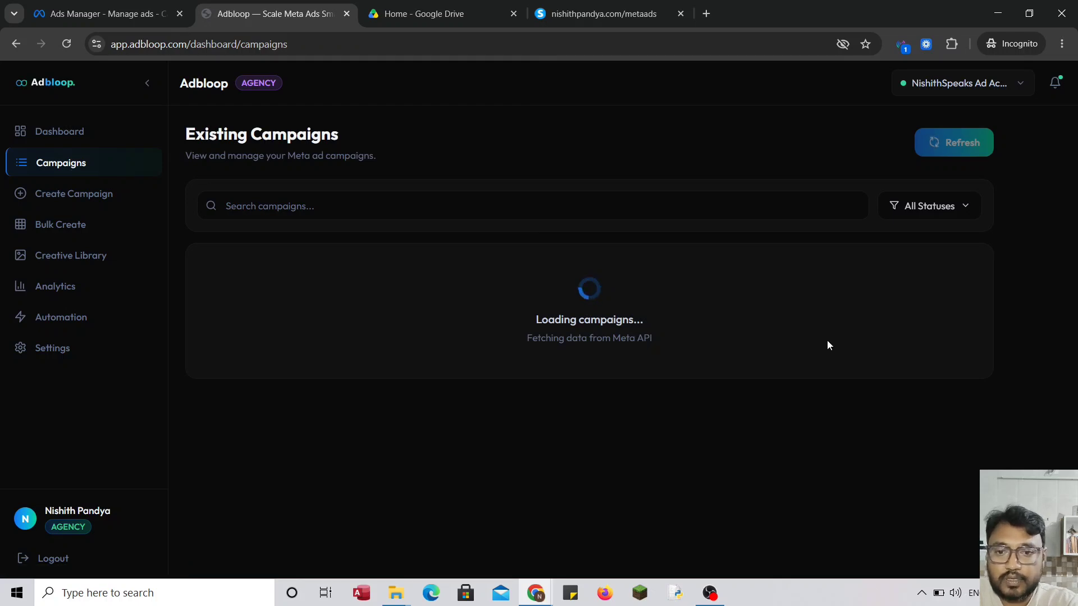
{"action": "scroll", "coordinate": [828, 341], "scroll_direction": "down", "scroll_amount": 2}
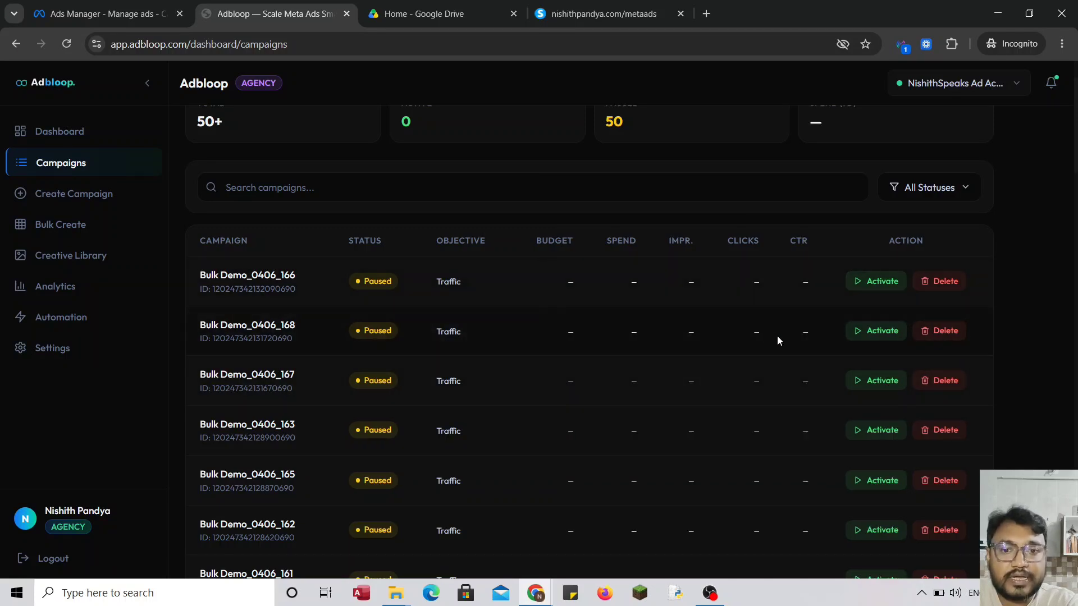
{"action": "scroll", "coordinate": [757, 348], "scroll_direction": "down", "scroll_amount": 3}
{"action": "scroll", "coordinate": [757, 349], "scroll_direction": "up", "scroll_amount": 5}
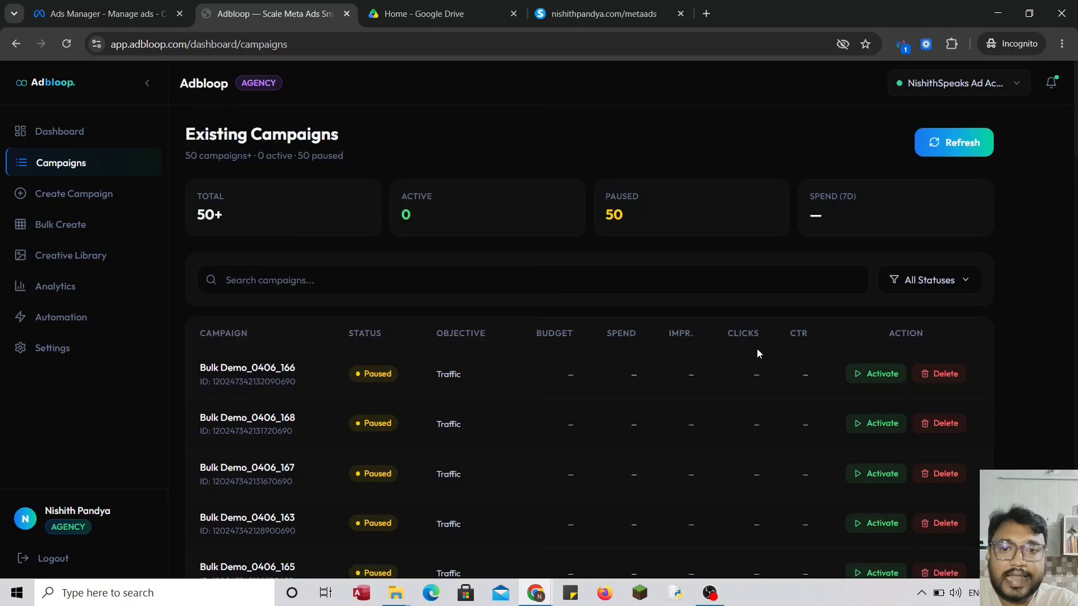